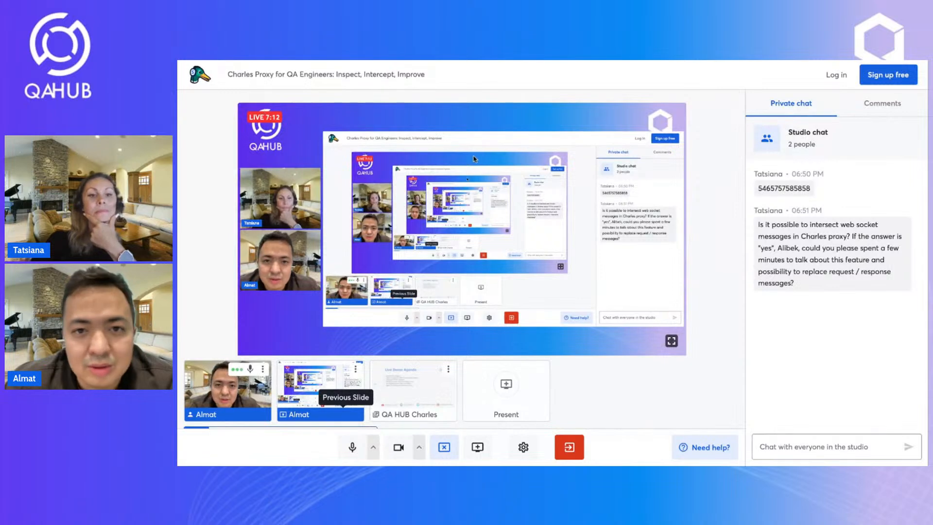
Search the web for "charles proxy" in a new browser tab and open the official Charles website
left_click(350, 62)
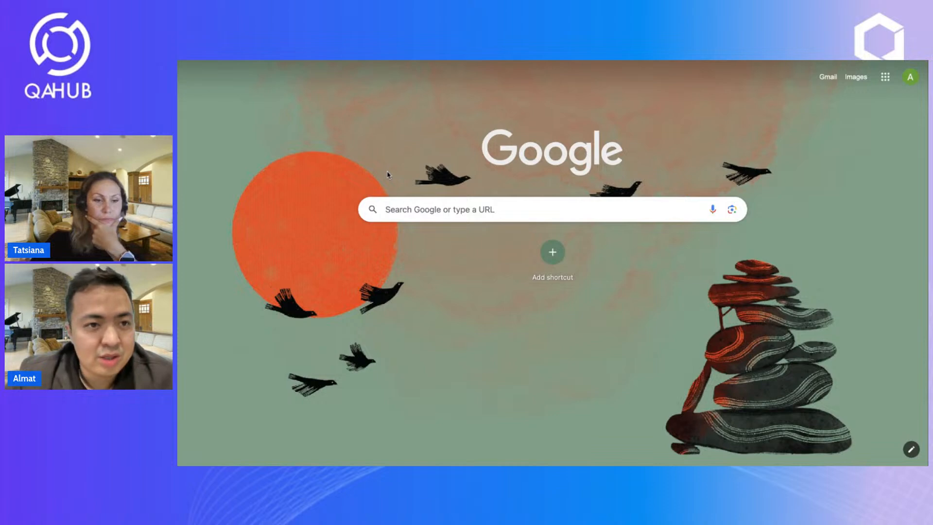
type("charles proxy")
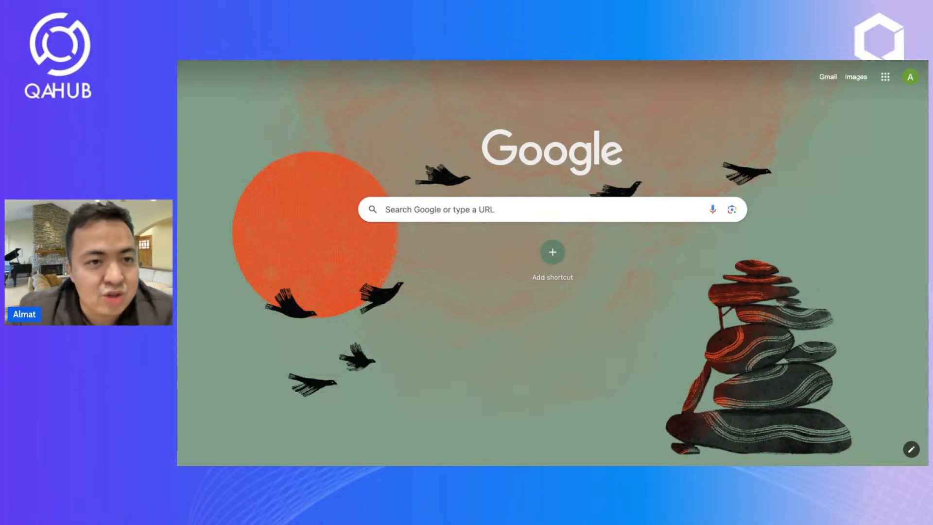
key("Return")
scroll(244, 234, "down", 1)
scroll(244, 235, "up", 1)
scroll(243, 238, "down", 1)
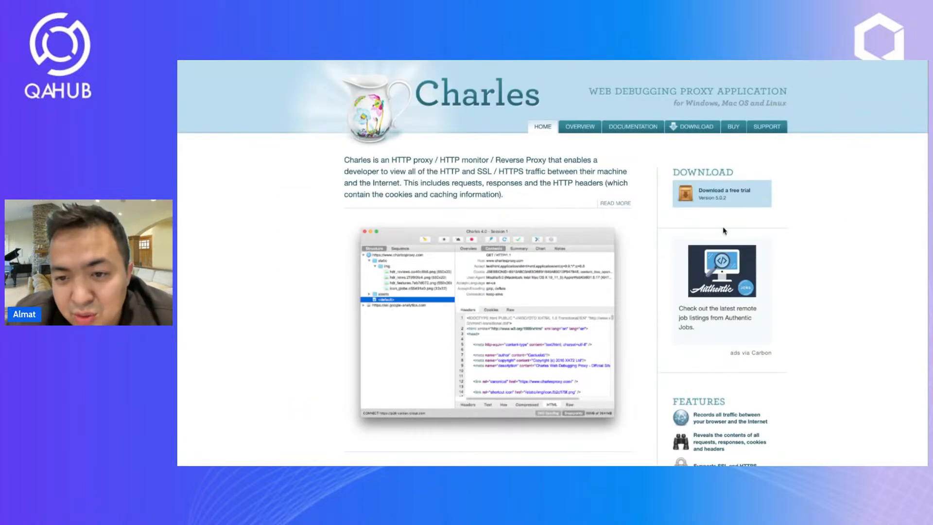
Open the Charles download page for the latest release and review the installers offered for each operating system
left_click(698, 201)
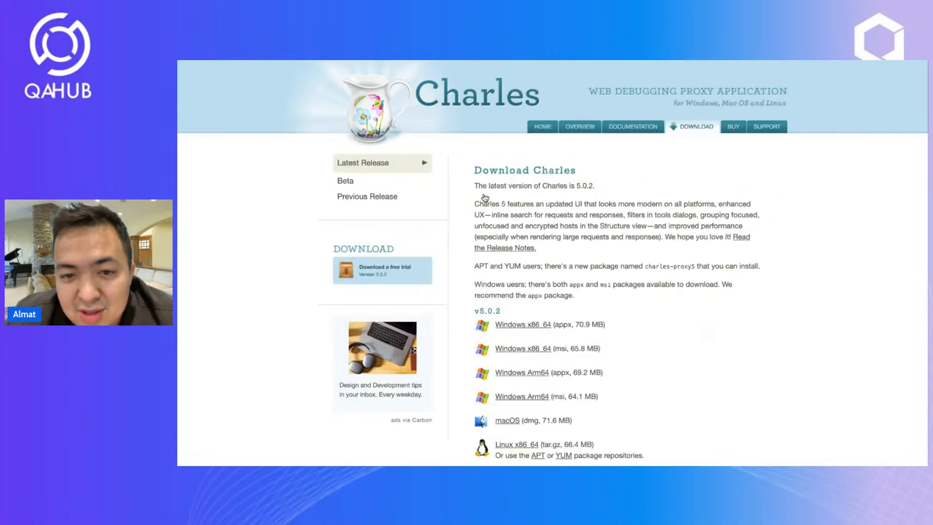
scroll(666, 308, "down", 3)
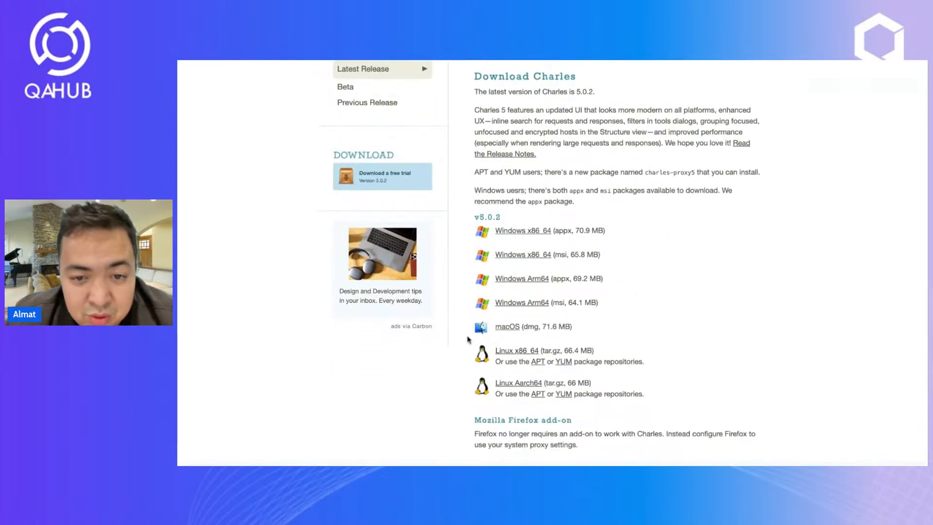
scroll(490, 327, "down", 1)
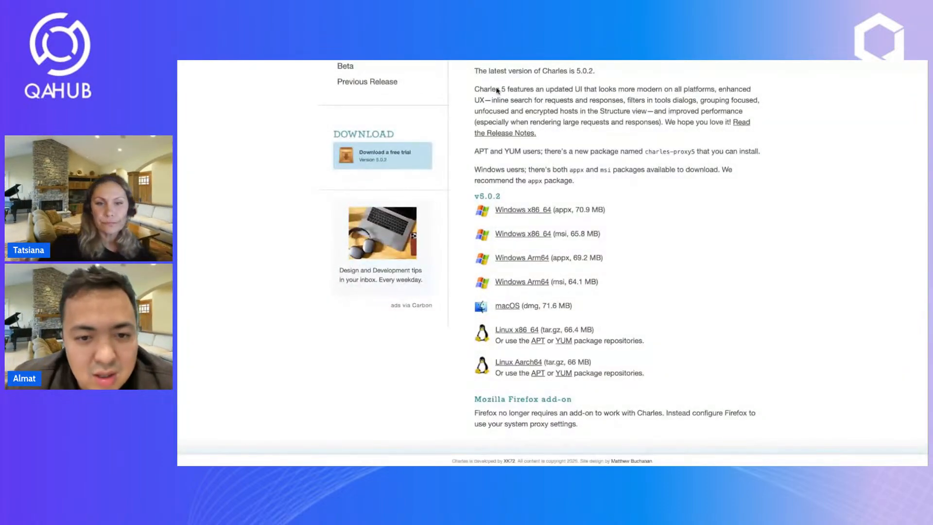
Return to the StreamYard studio and start sharing the entire screen
left_click(343, 64)
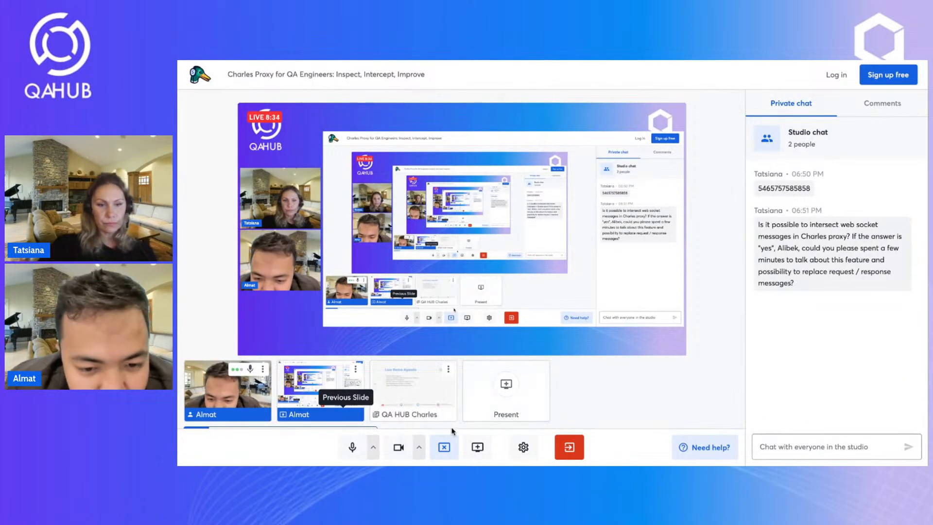
left_click(536, 407)
left_click(529, 343)
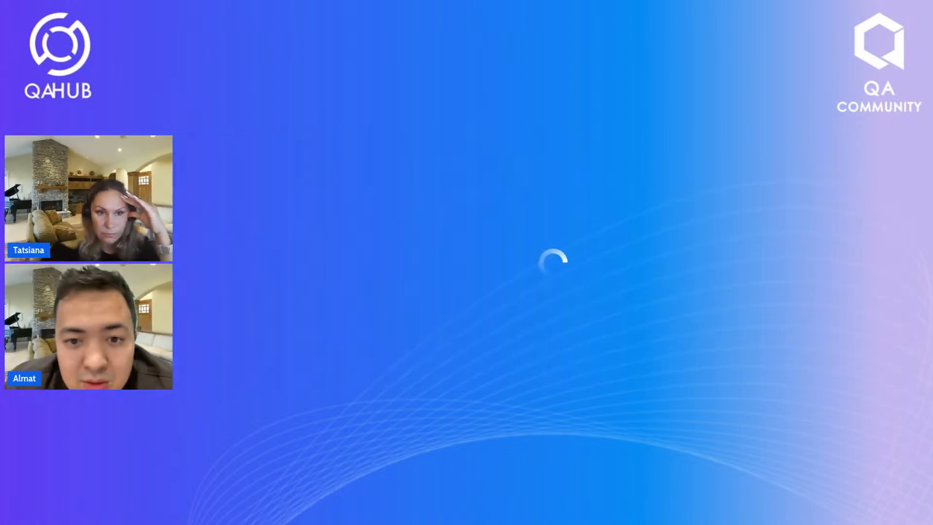
Switch to the desktop with Charles and move its window nearer the middle of the screen
key("ctrl+Left")
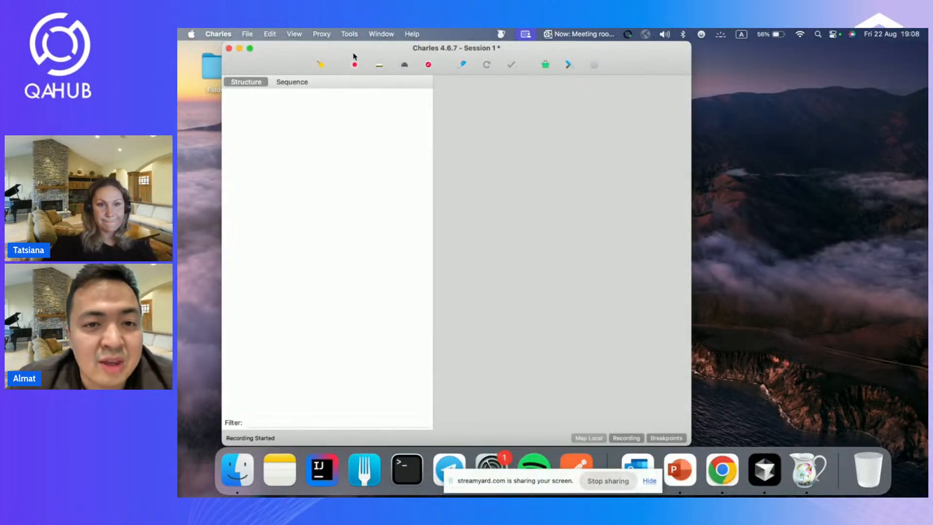
left_click_drag(357, 52, 455, 56)
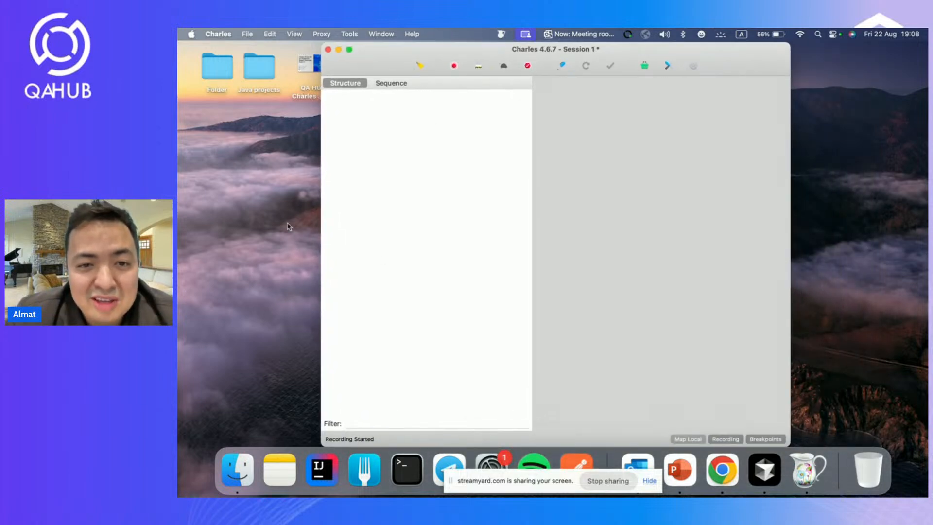
left_click_drag(419, 46, 413, 48)
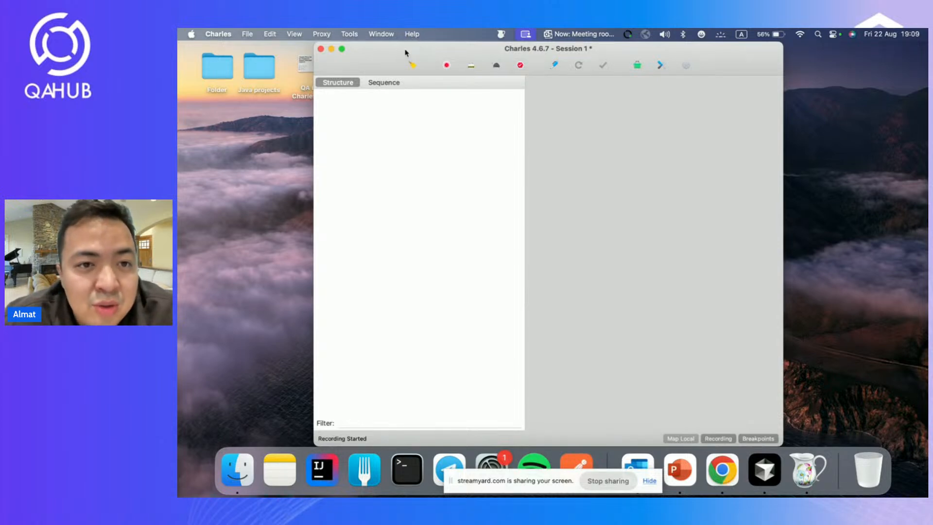
Try to install the Charles root certificate for SSL proxying and cancel the Keychain Access request
left_click(414, 36)
left_click(409, 34)
left_click(406, 33)
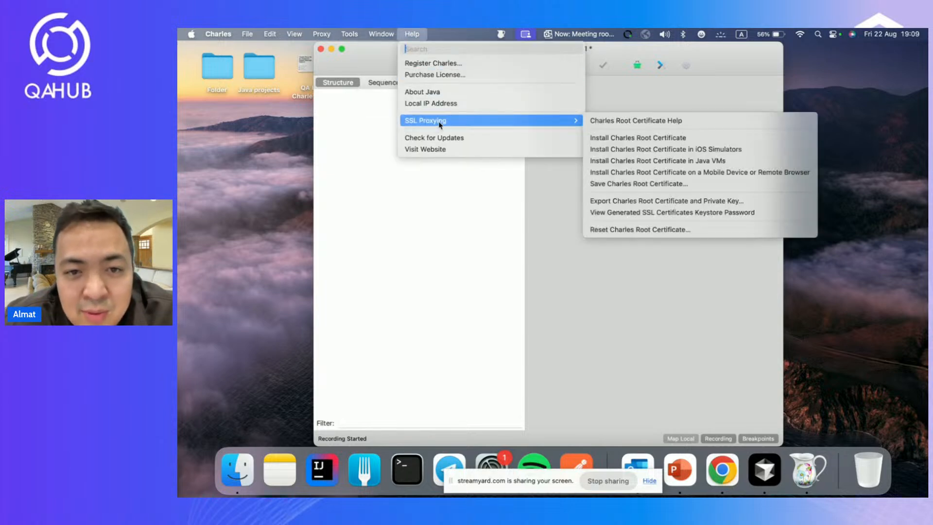
mouse_move(575, 121)
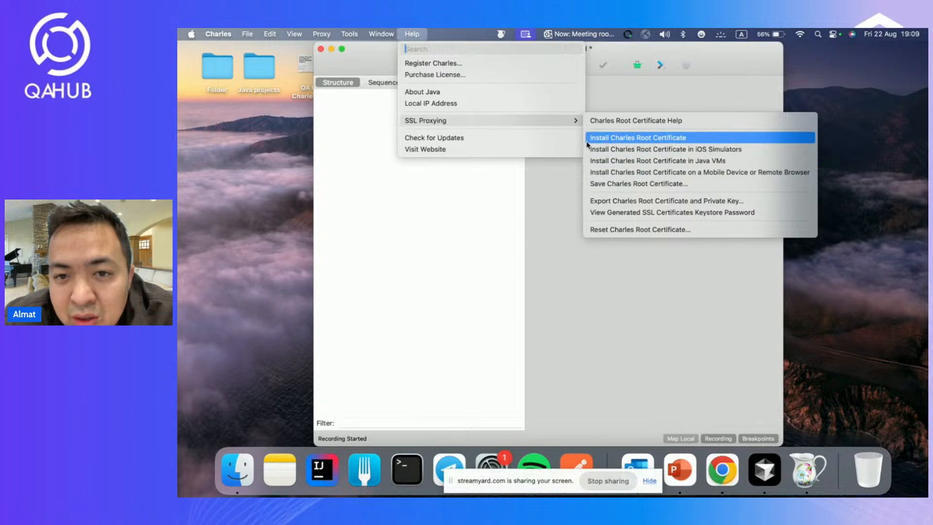
left_click(641, 141)
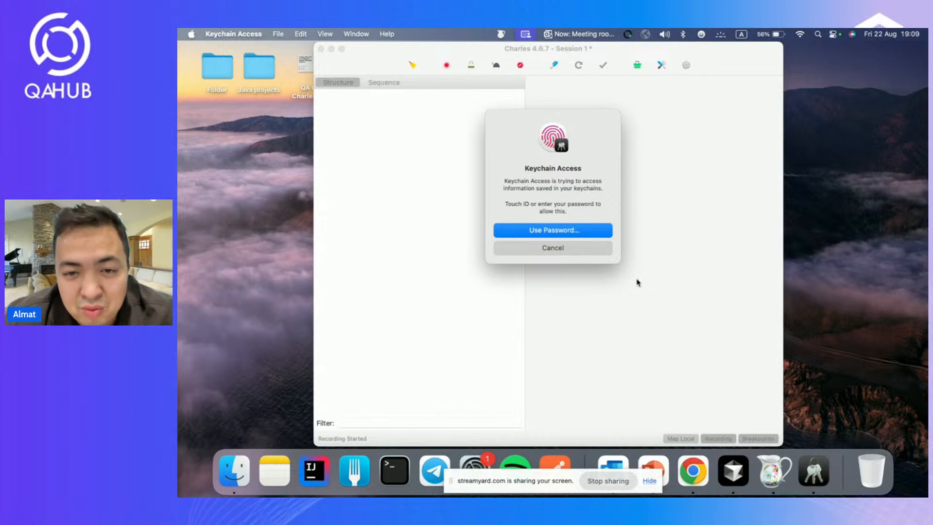
left_click(568, 250)
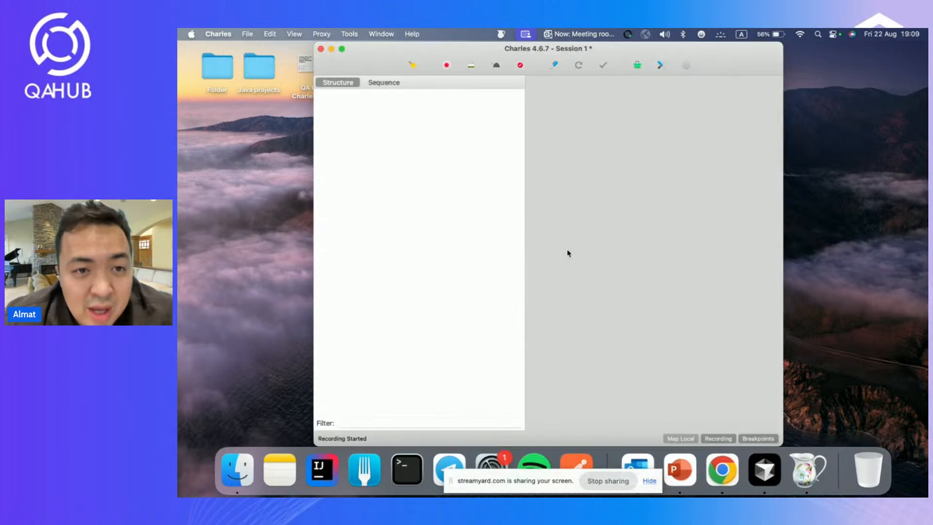
left_click(320, 34)
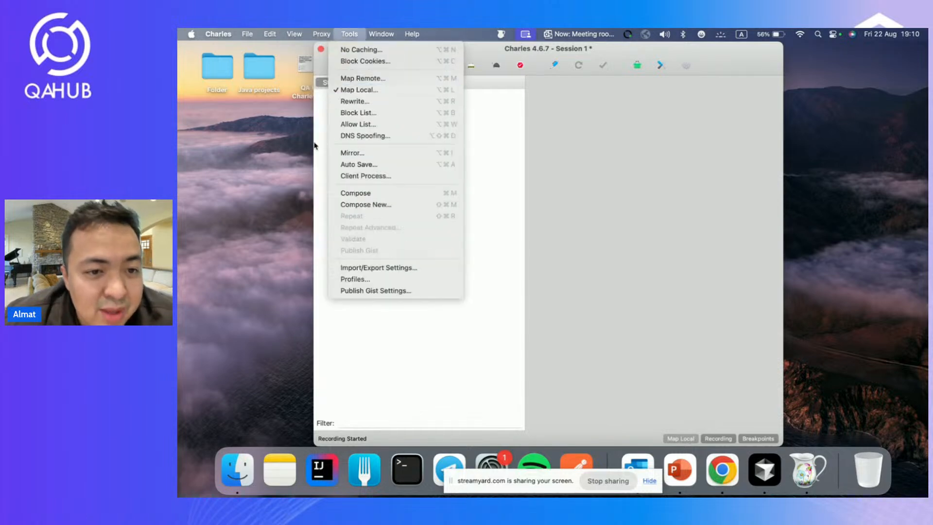
left_click(323, 183)
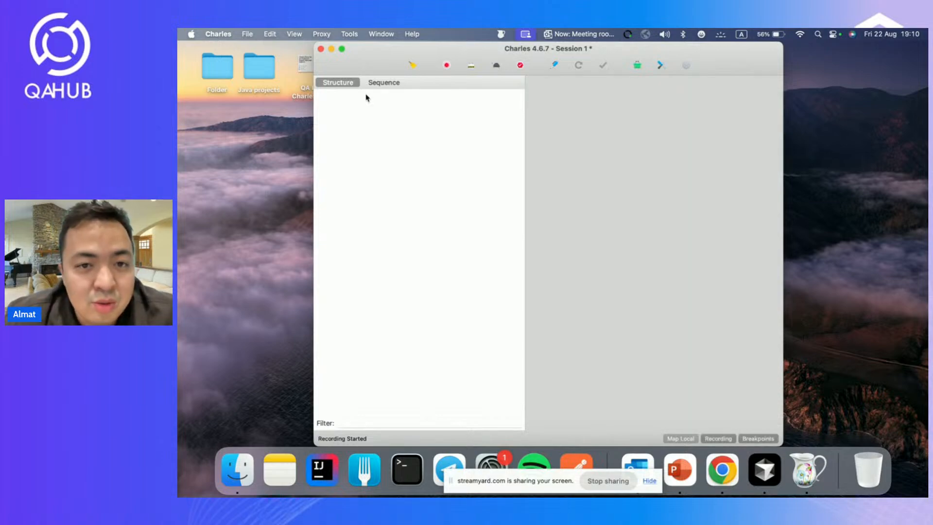
Switch to Chrome and open petstore.swagger.io in a new tab
left_click(725, 473)
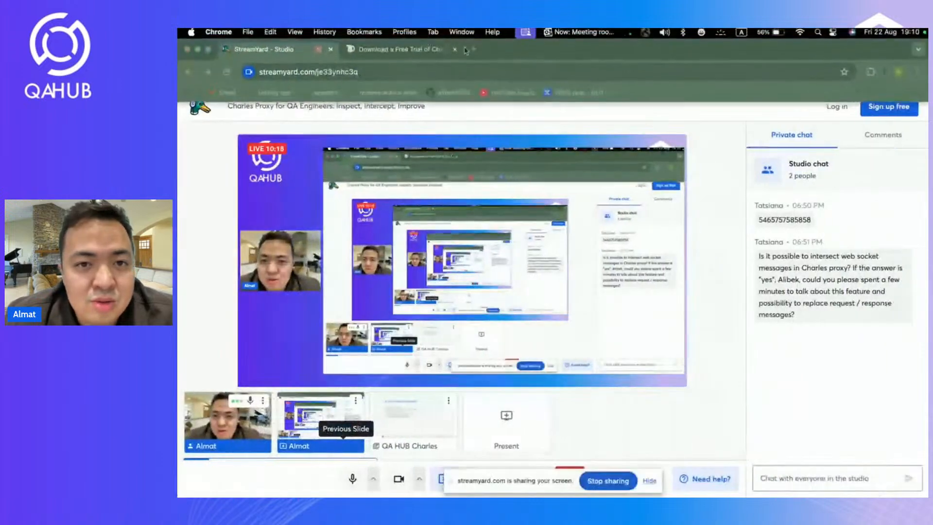
key("super+t")
type("oe")
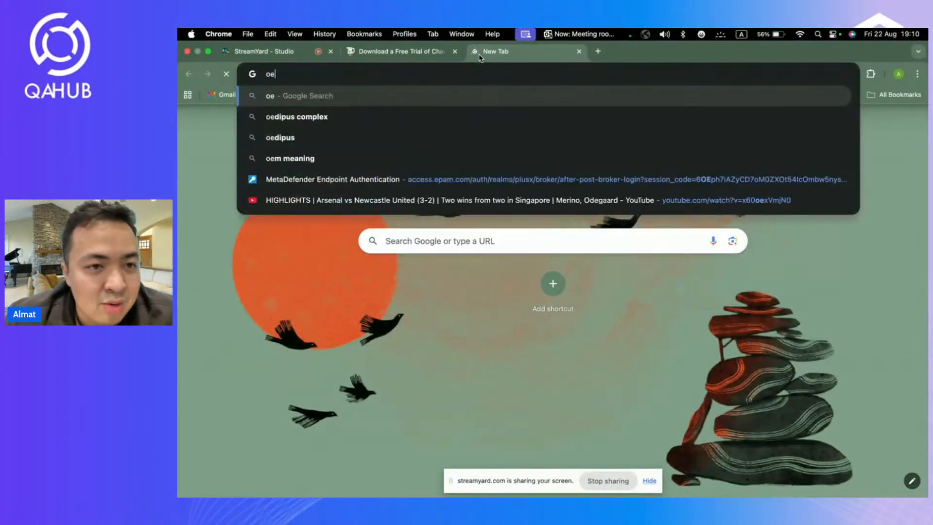
key("BackSpace")
key("BackSpace")
type("pet")
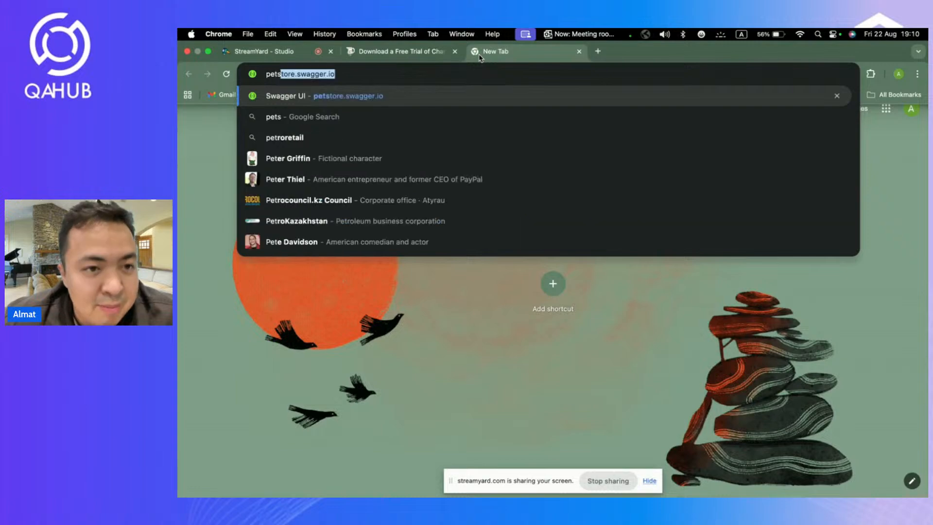
type("s")
key("Return")
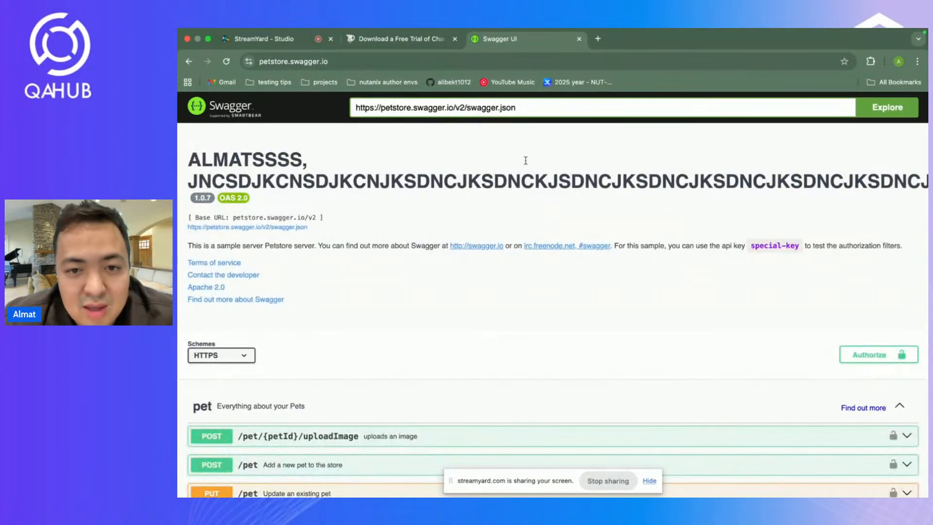
Look at the captured traffic in Charles, reload petstore.swagger.io in Chrome, and return to Charles
key("ctrl+Left")
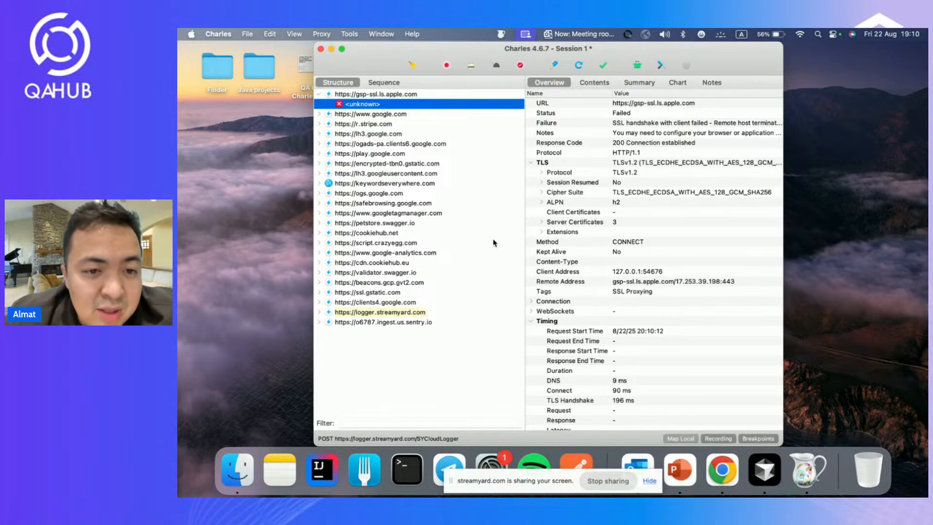
key("ctrl+Right")
left_click(360, 61)
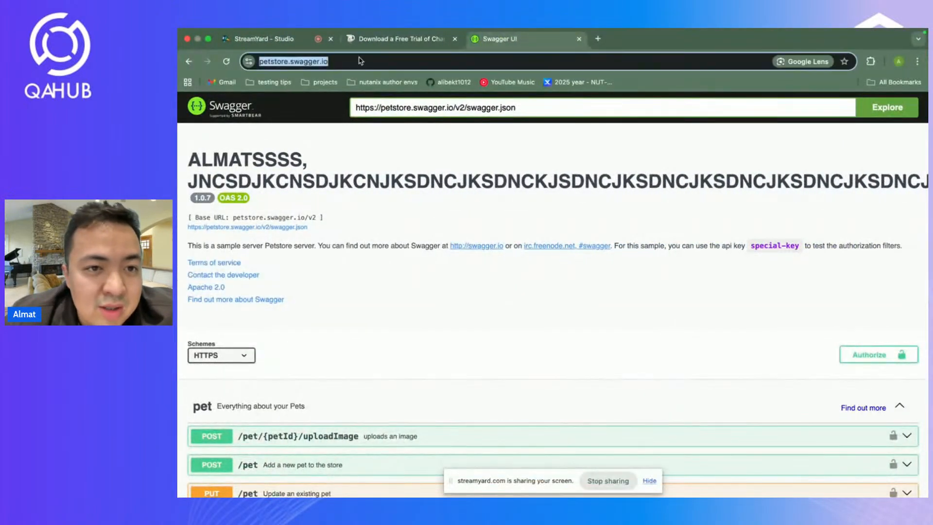
key("Return")
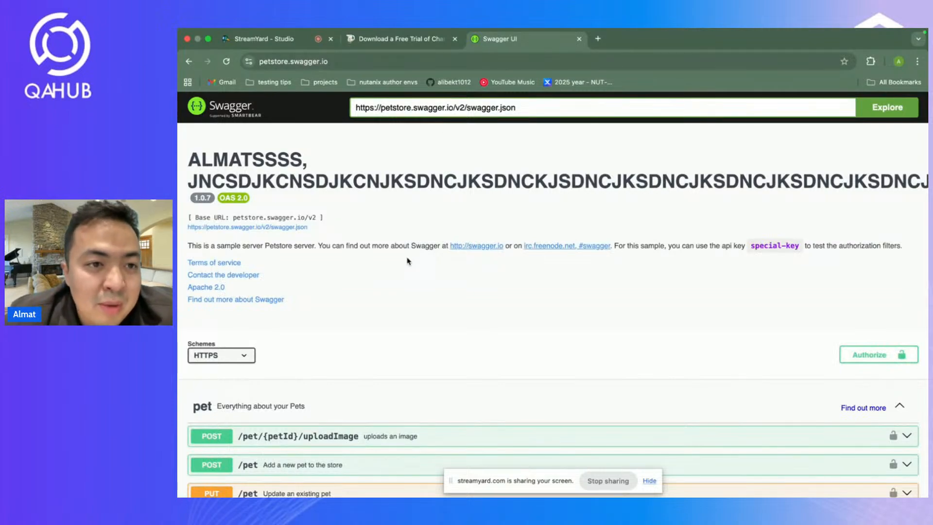
key("ctrl+Left")
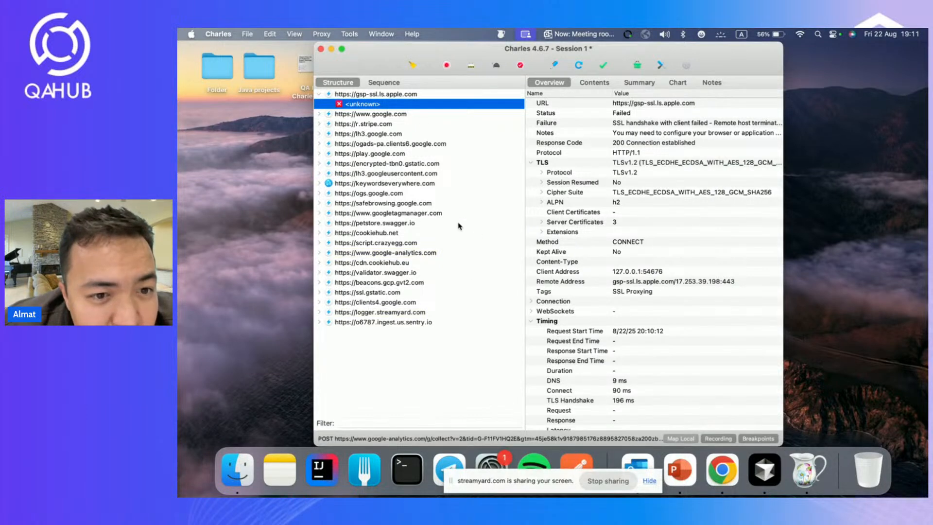
Expand the petstore.swagger.io host and its v2 folder, and inspect the first swagger.json request's overview, headers and JSON response
left_click(320, 223)
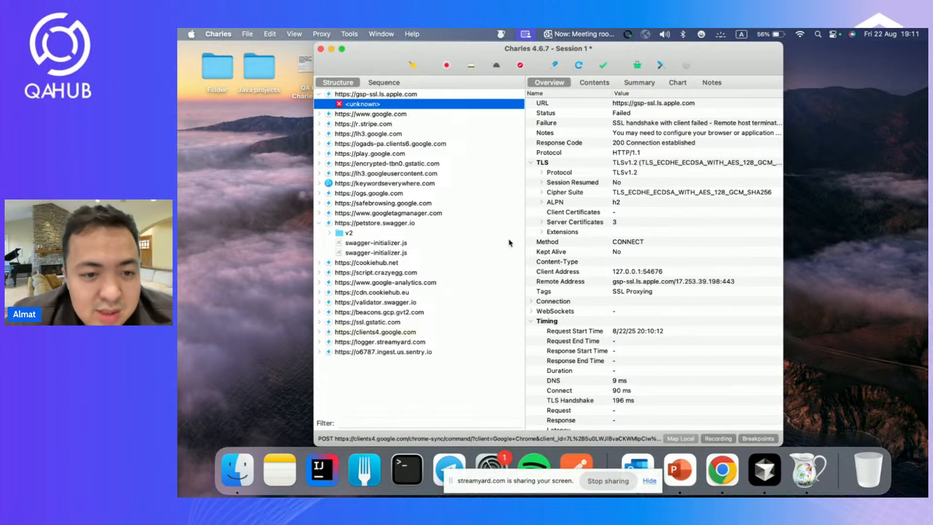
left_click(330, 234)
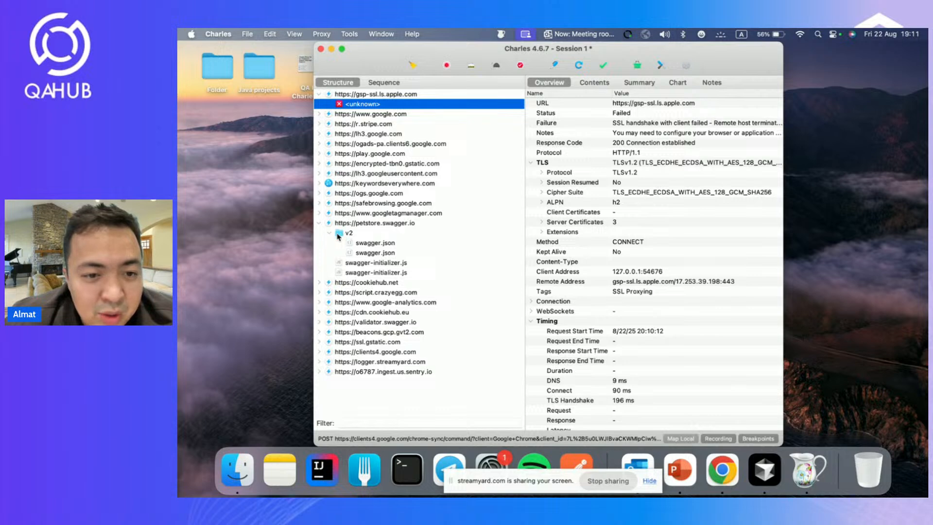
left_click(367, 244)
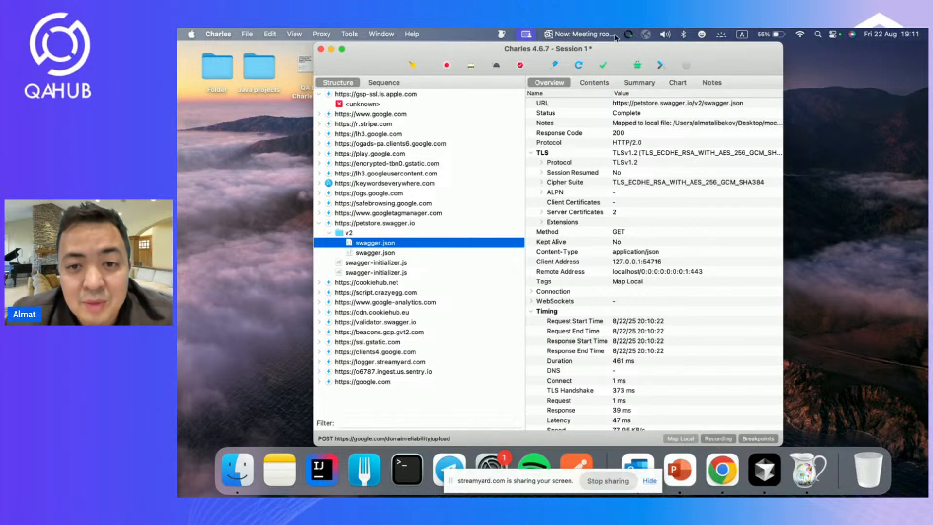
left_click(599, 84)
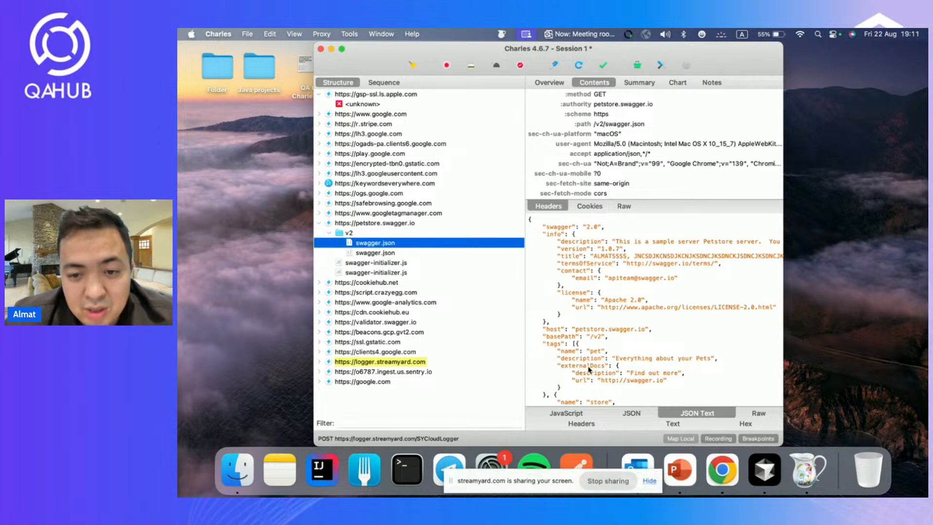
scroll(618, 319, "down", 5)
scroll(620, 321, "up", 5)
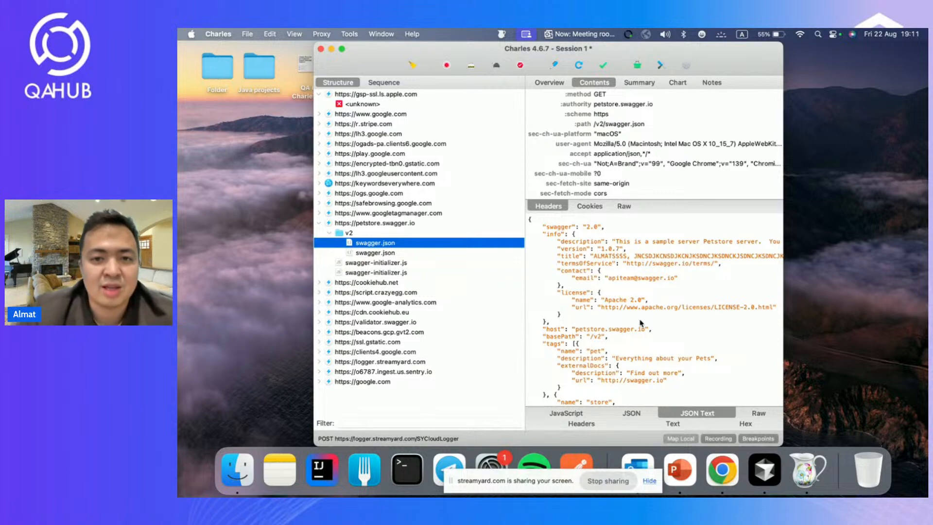
Compare the captured response with the Swagger page in Chrome, and collapse the petstore.swagger.io host in Charles
key("super+Tab")
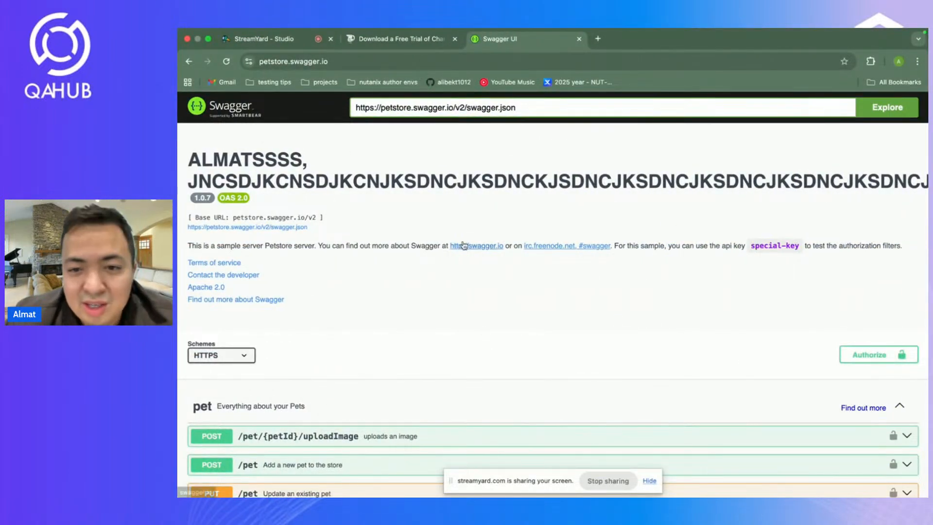
key("super+Tab")
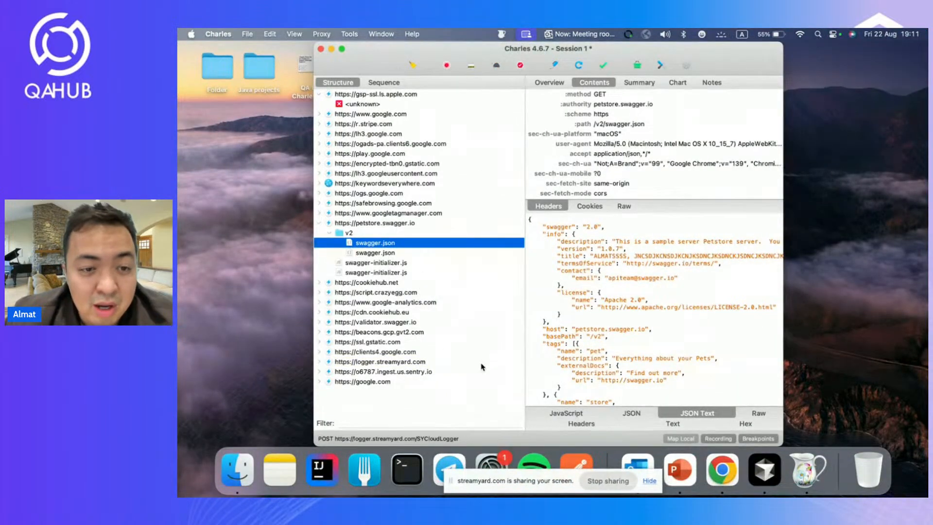
left_click(319, 223)
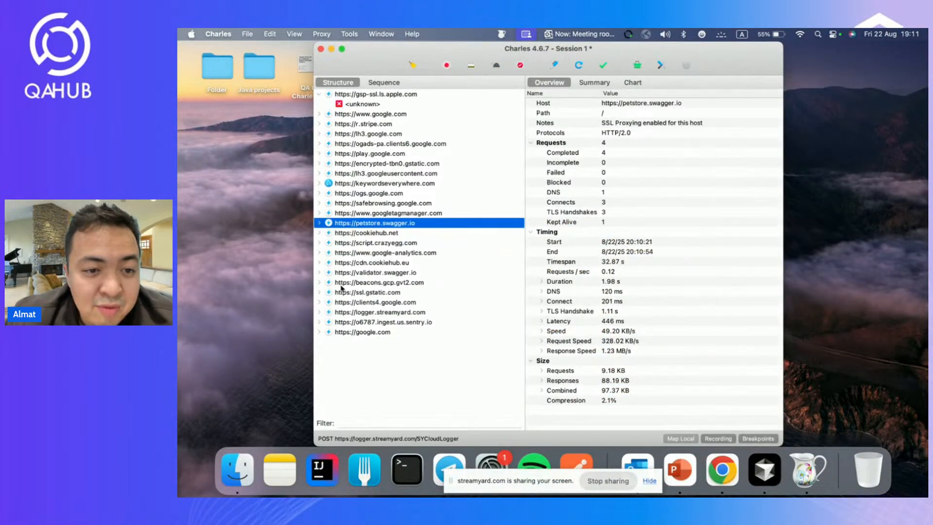
left_click(411, 34)
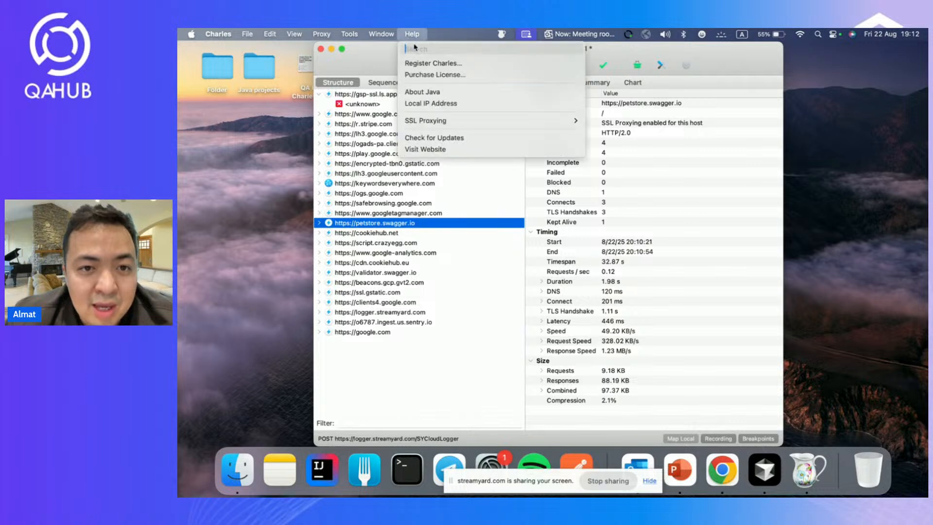
mouse_move(463, 125)
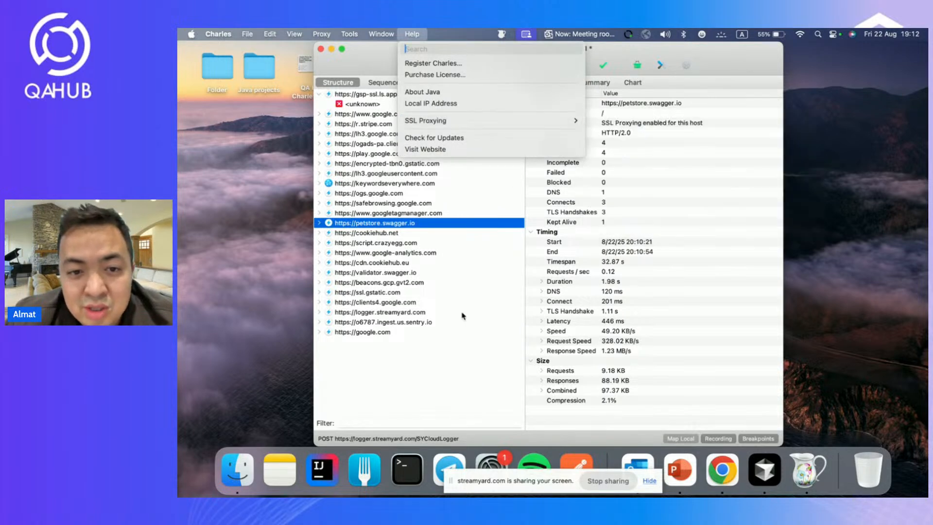
Dismiss the open Help menu, move the Charles window aside and shift focus to the desktop
left_click(486, 393)
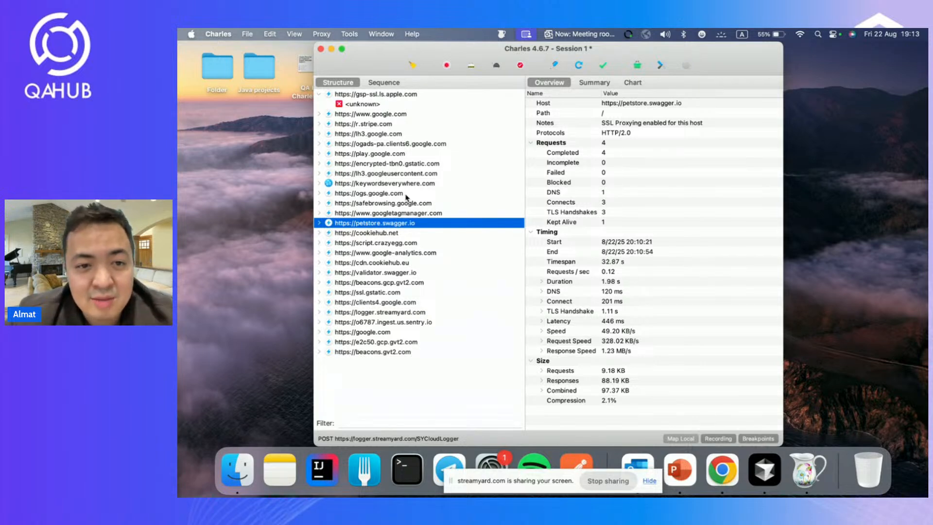
left_click_drag(465, 50, 336, 49)
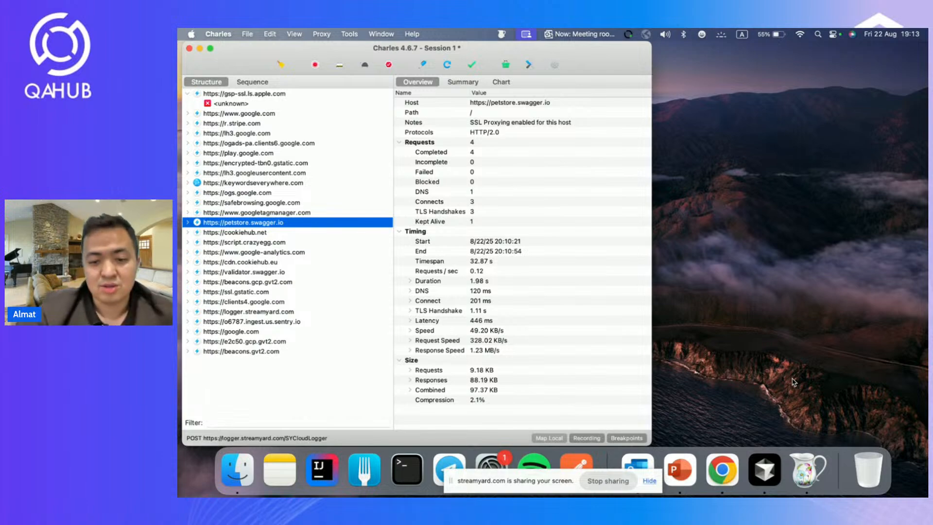
left_click(673, 409)
left_click(672, 410)
Switch to Chrome's StreamYard studio tab and open its Present options
key("ctrl+Up")
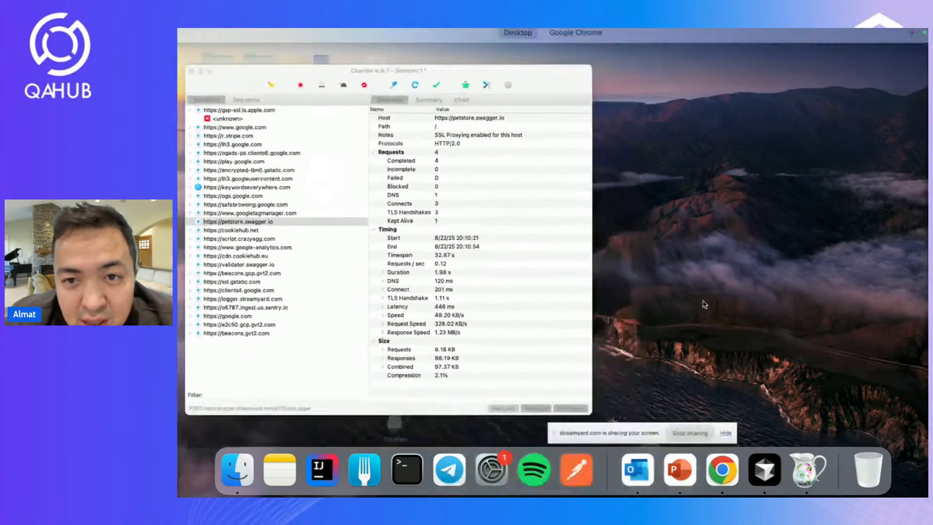
mouse_move(633, 33)
left_click(611, 70)
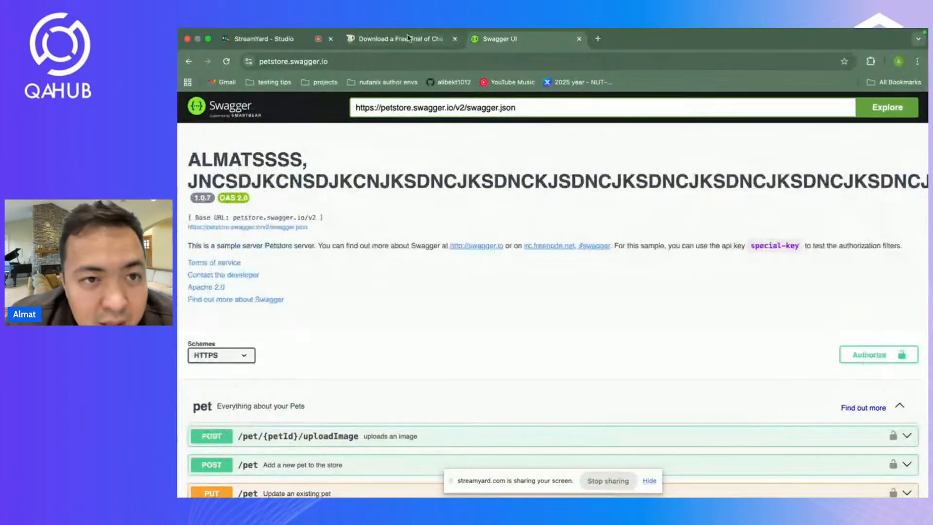
left_click(273, 40)
left_click(521, 435)
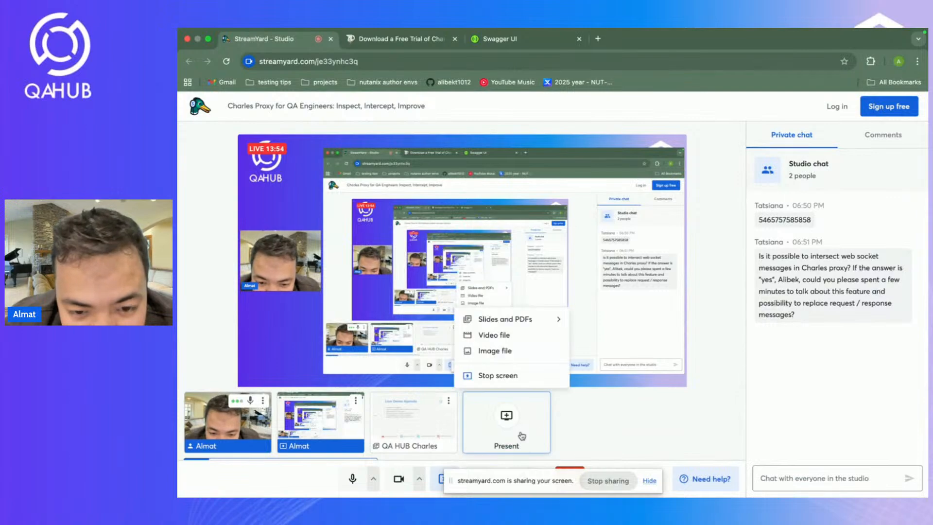
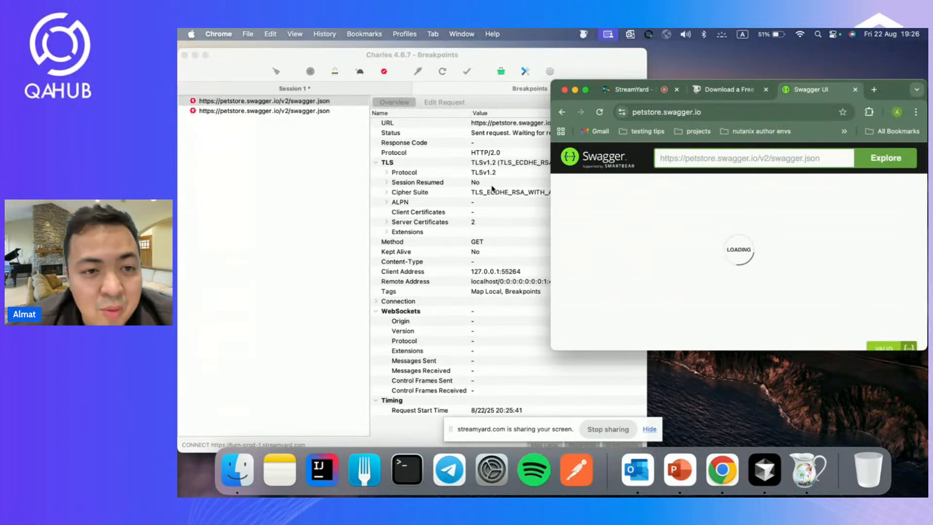
Bring Charles to the front, reposition its window and hide the StreamYard screen-sharing notice
left_click(326, 190)
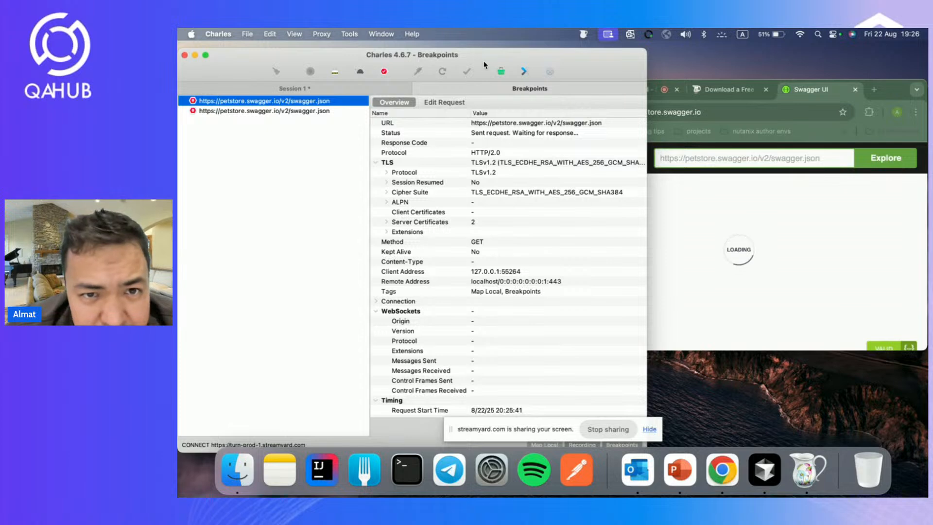
left_click_drag(484, 64, 507, 58)
left_click(650, 431)
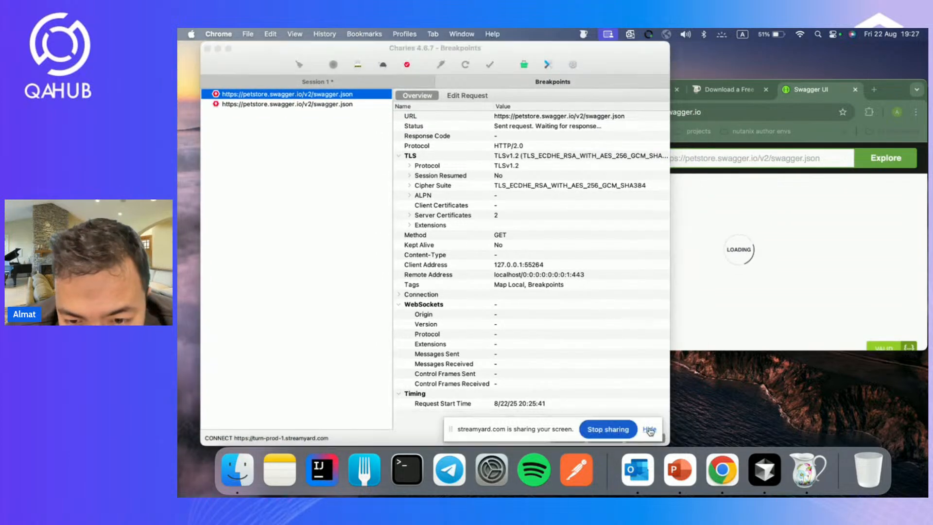
left_click(650, 430)
Execute the pending swagger.json breakpoints and cancel the last intercepted response so the Swagger page can load
left_click(580, 422)
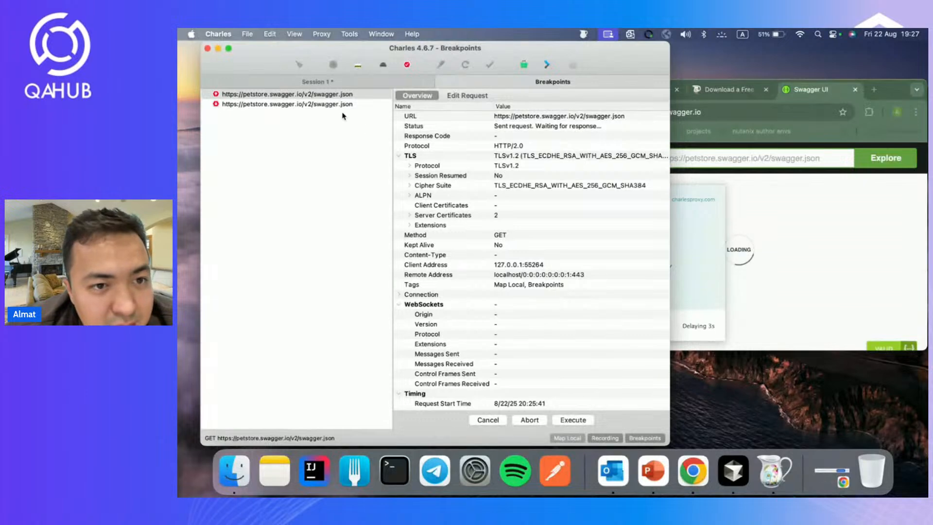
left_click(580, 422)
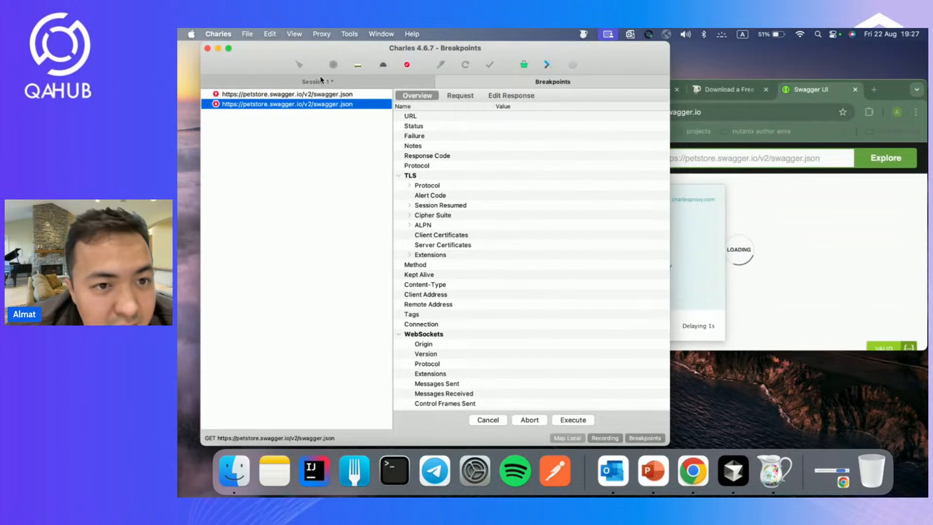
left_click(577, 420)
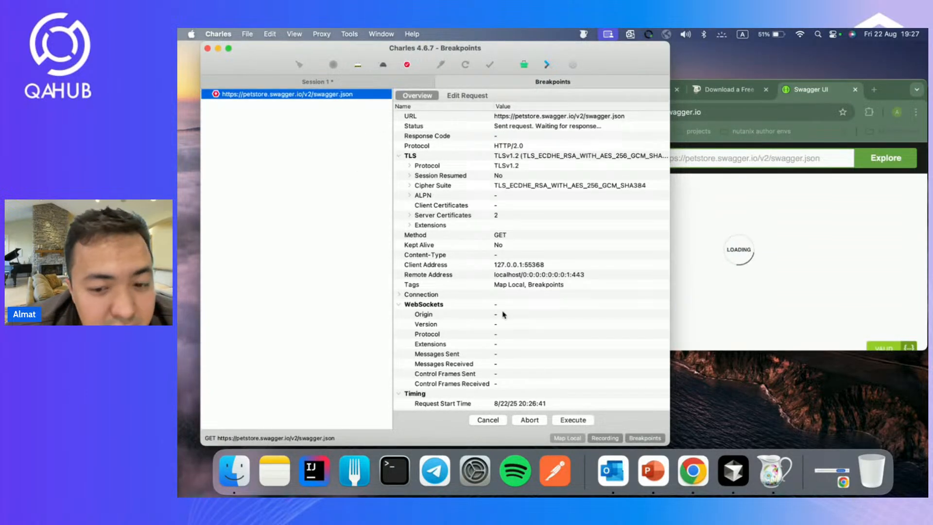
left_click(568, 421)
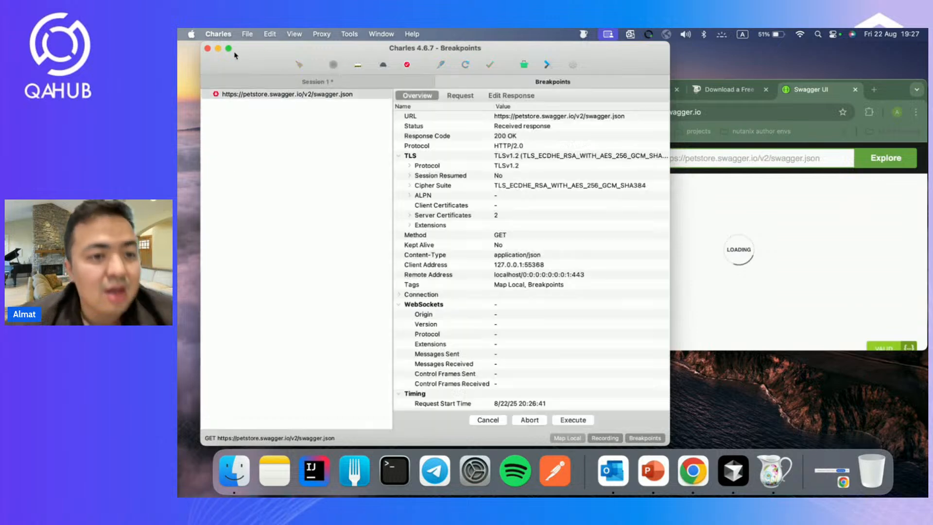
left_click(486, 421)
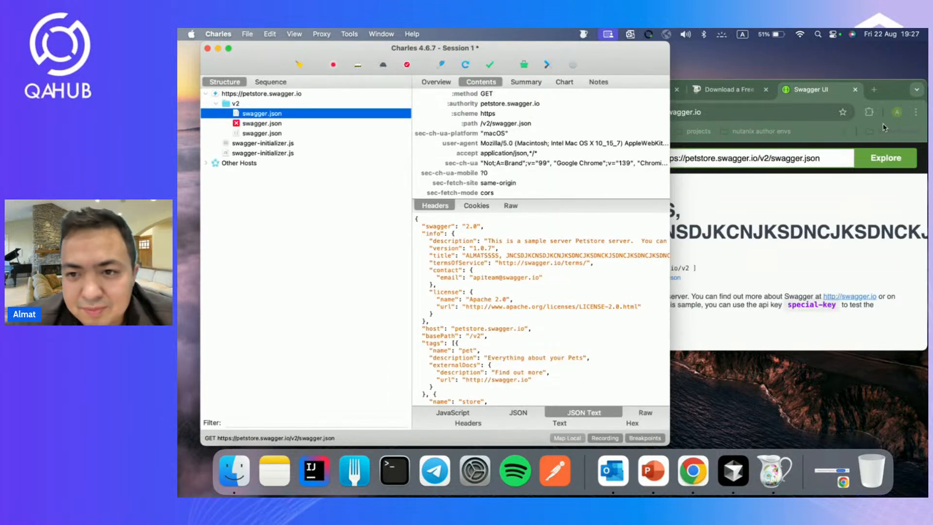
Expand Other Hosts, check the Focus option on the petstore.swagger.io host, and collapse Other Hosts
left_click(206, 163)
scroll(275, 333, "down", 1)
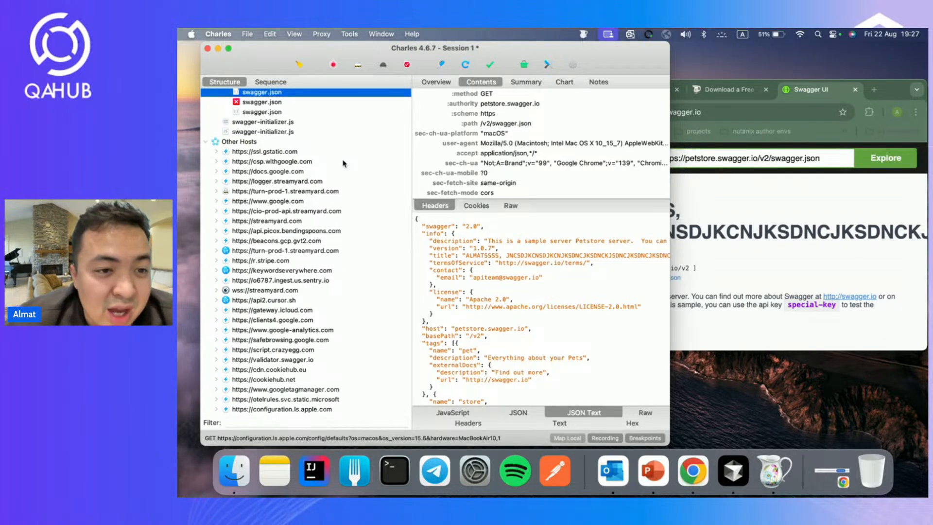
scroll(344, 163, "up", 2)
left_click(260, 94)
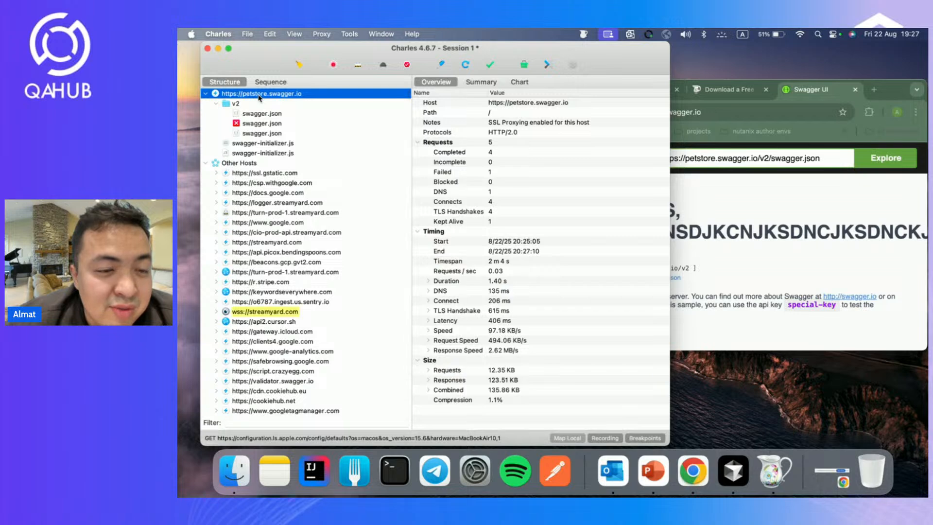
right_click(260, 97)
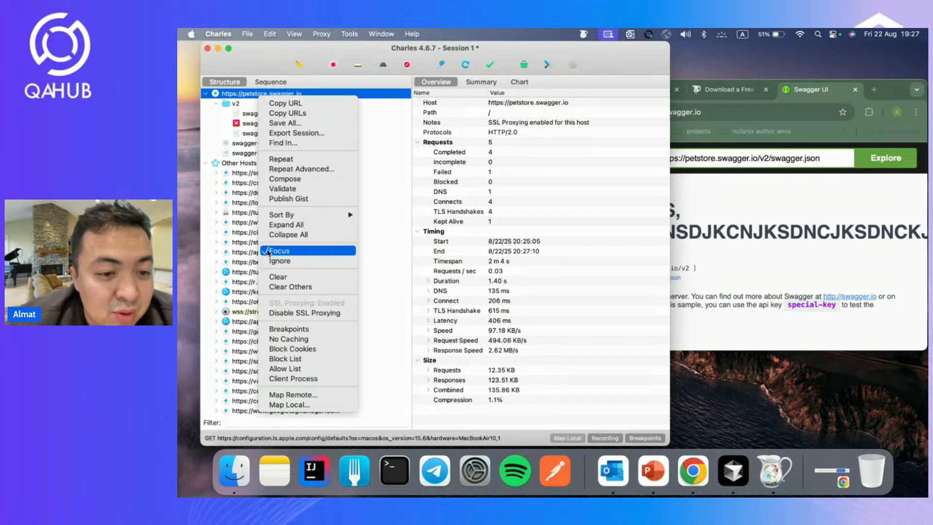
left_click(205, 165)
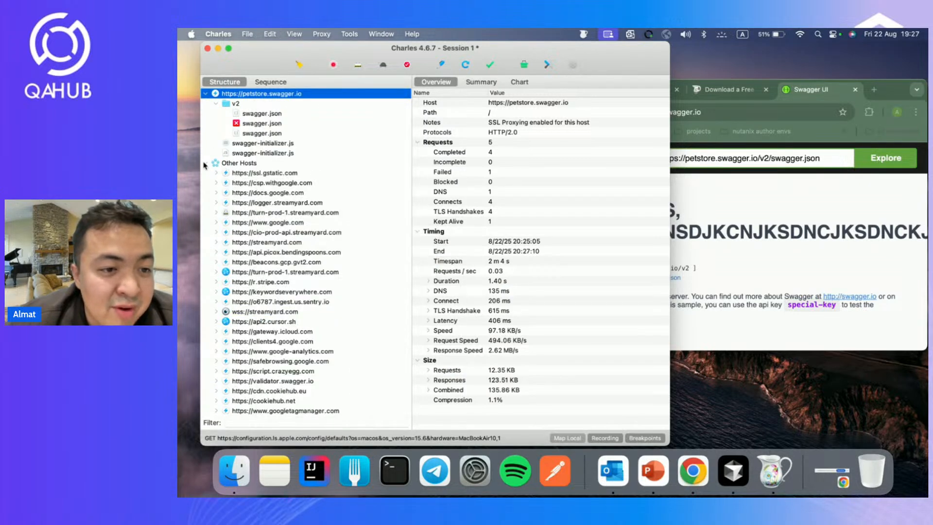
left_click(206, 164)
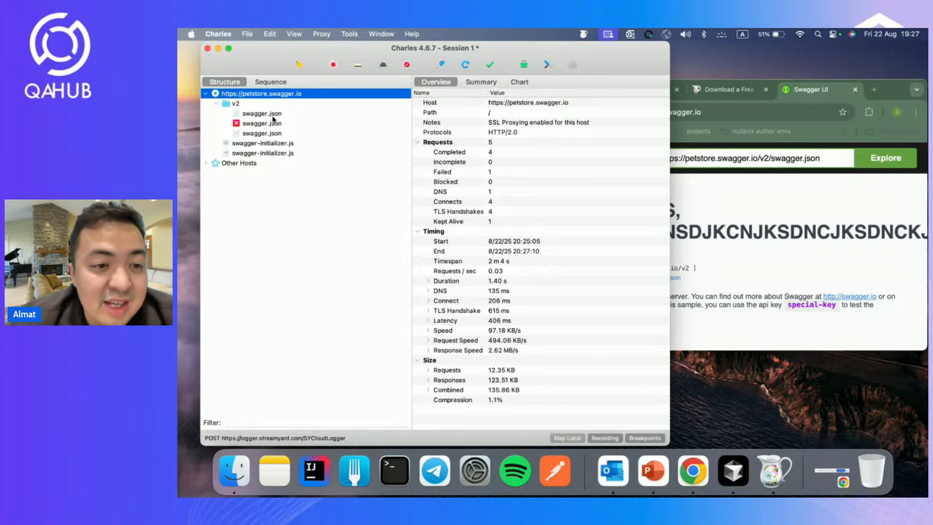
Check the Breakpoints option on the last swagger.json request in the v2 folder
left_click(266, 137)
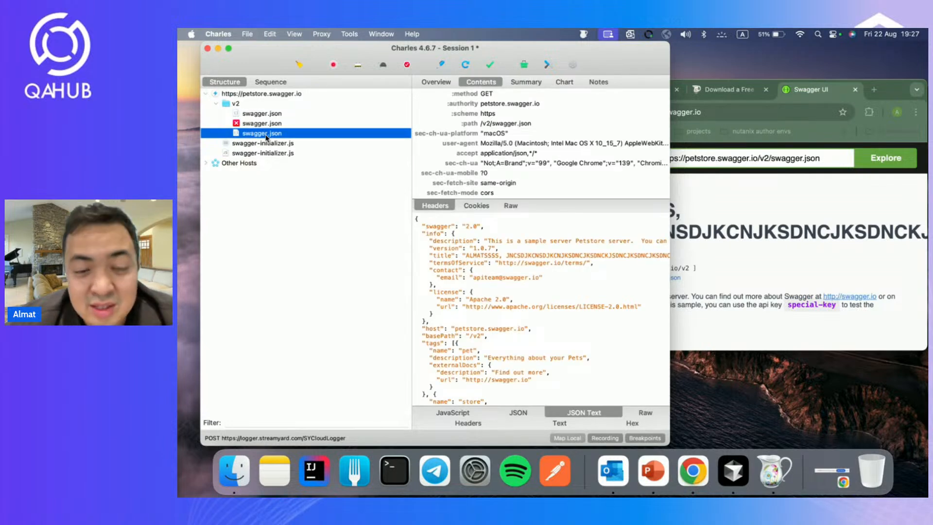
right_click(266, 137)
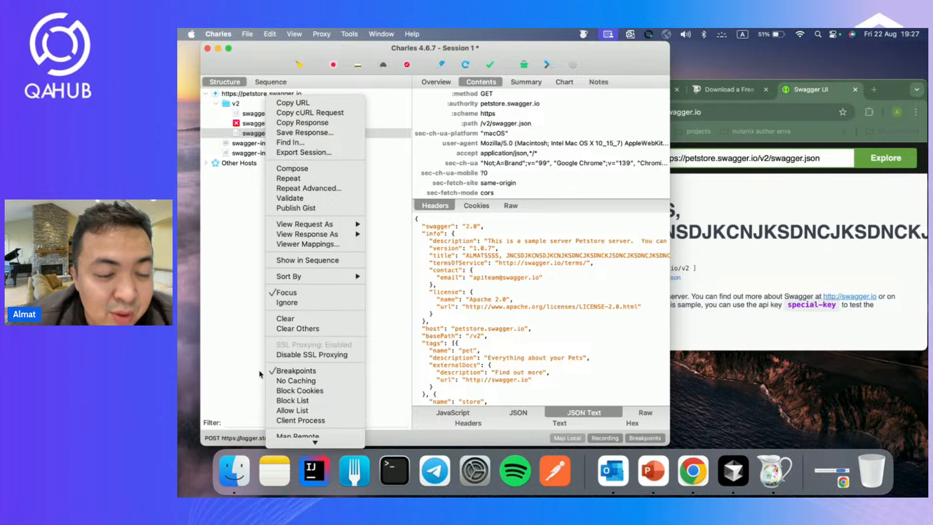
left_click(250, 357)
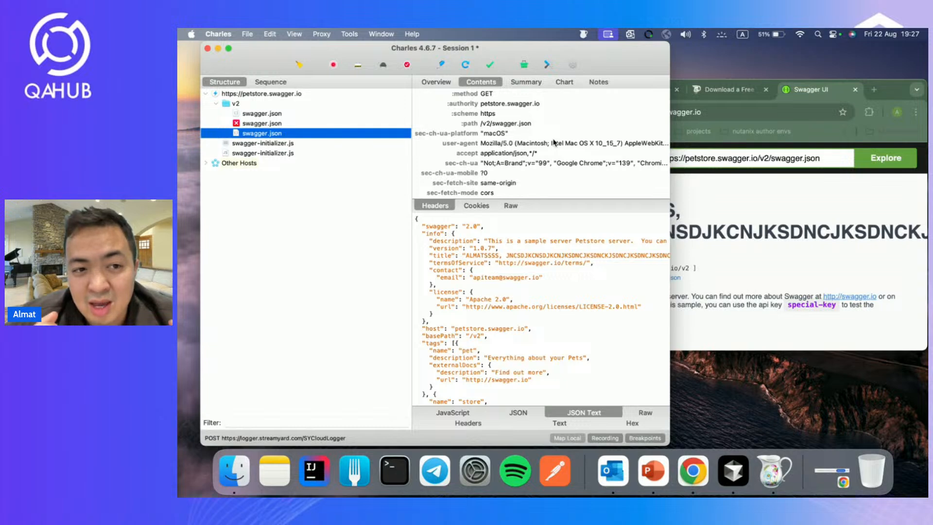
Reload petstore.swagger.io in Chrome and execute the swagger.json request intercepted in Charles
left_click(750, 111)
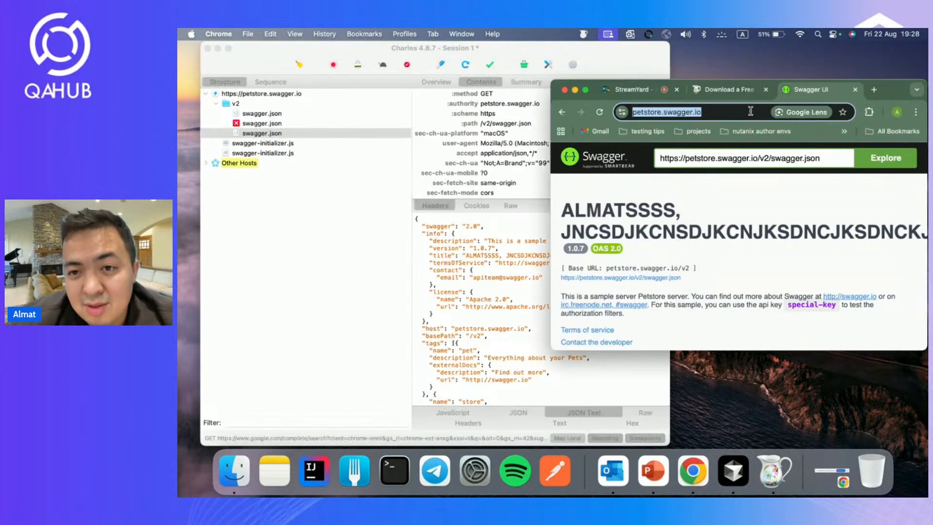
key("Return")
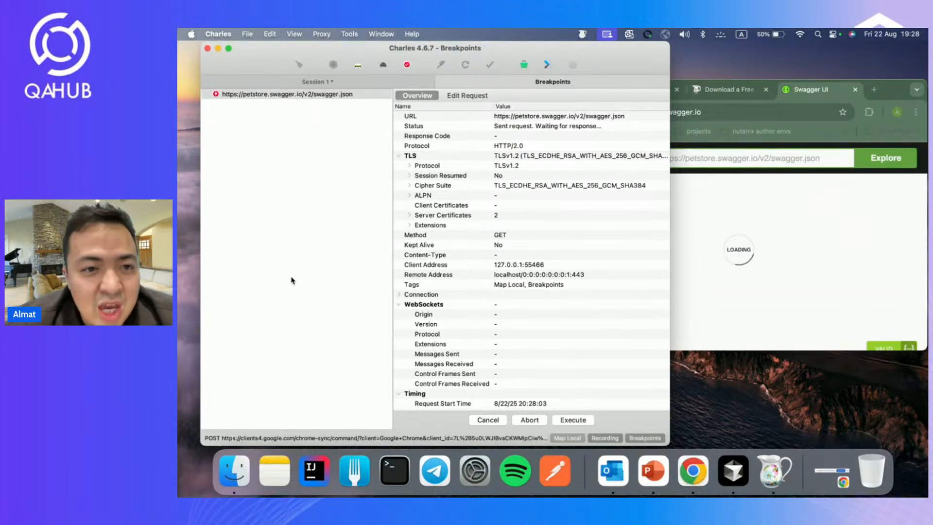
left_click(571, 423)
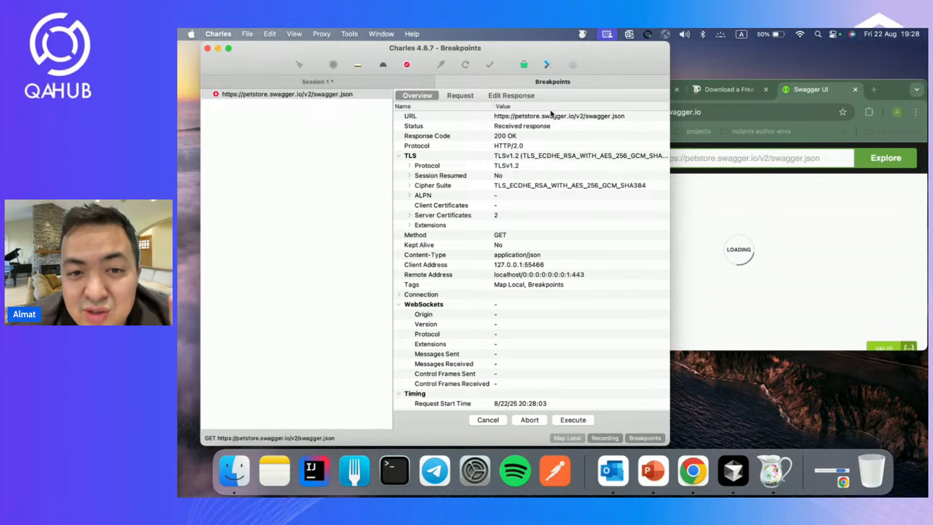
Open the intercepted swagger.json response for editing in JavaScript format and examine its title line
left_click(510, 95)
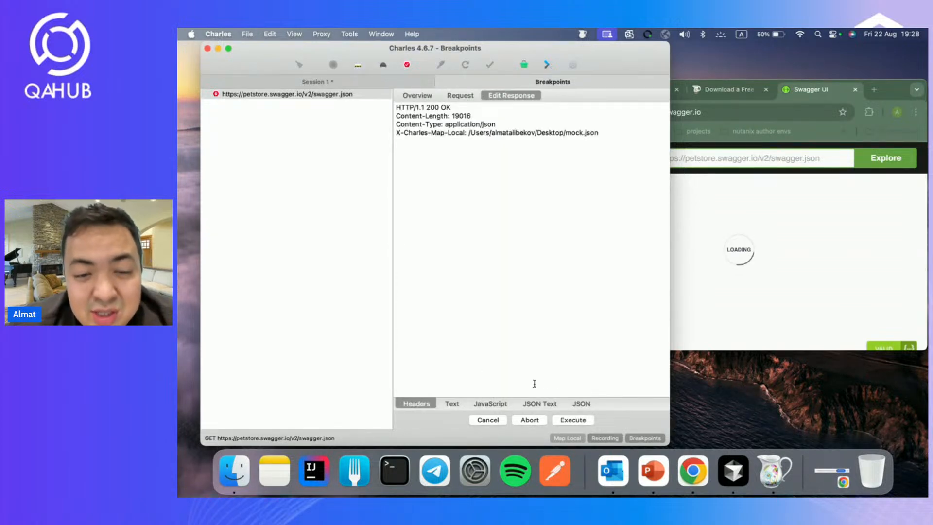
left_click(495, 405)
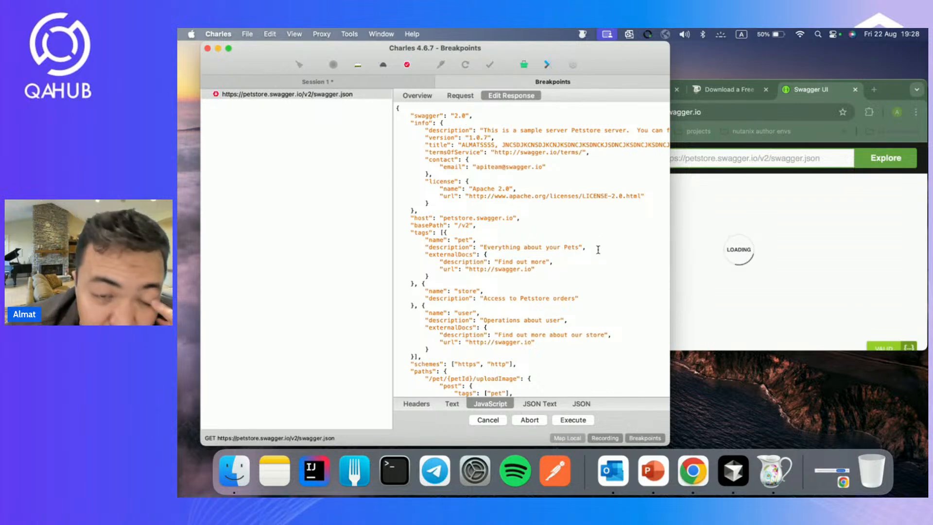
scroll(543, 146, "right", 10)
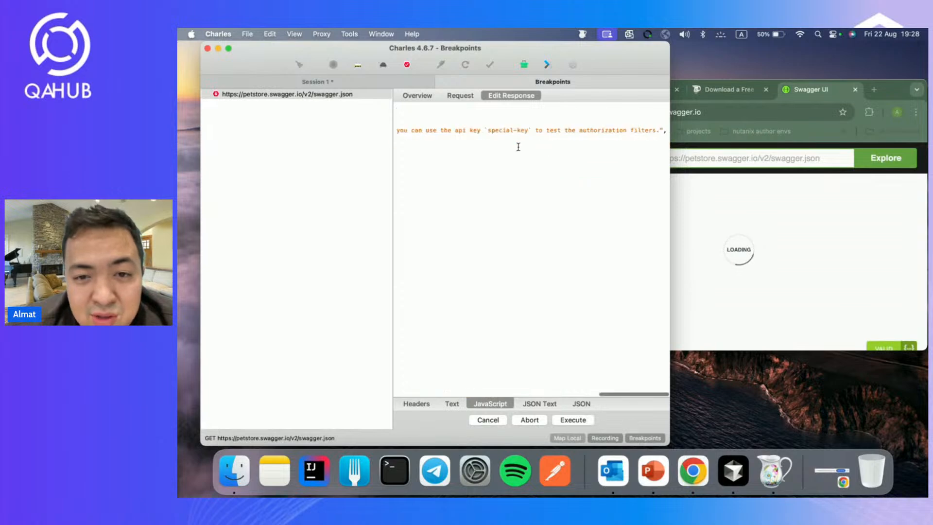
scroll(519, 141, "left", 10)
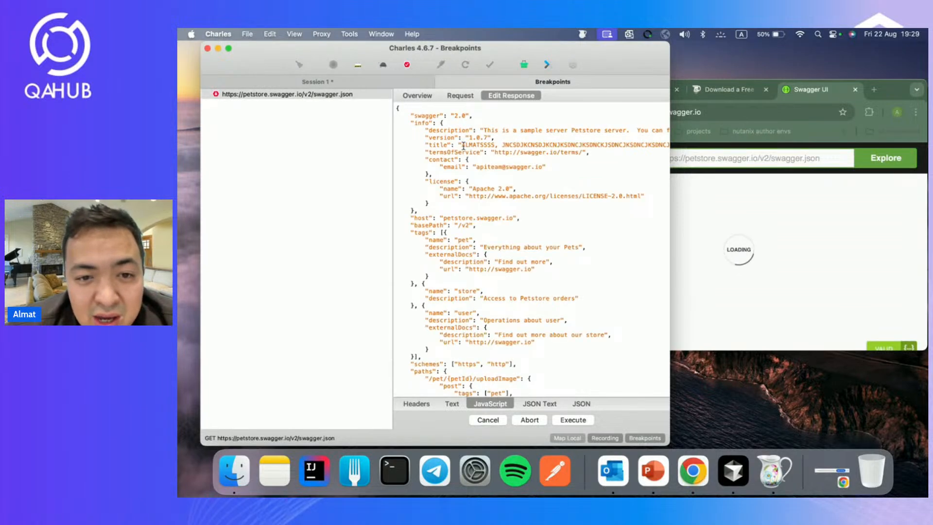
Replace the first word of the response's title with text starting "DEMO" and ending "i am sorry", and execute the edited response
left_click_drag(462, 146, 658, 151)
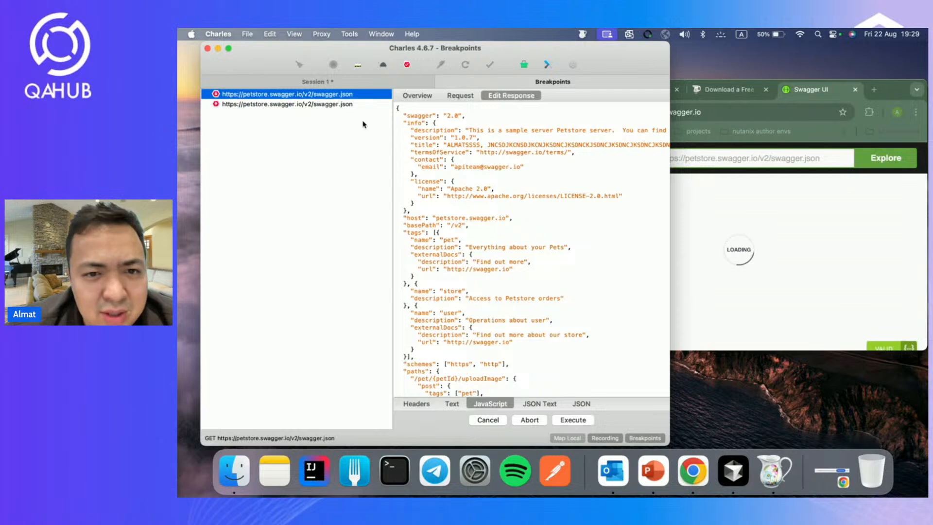
double_click(467, 145)
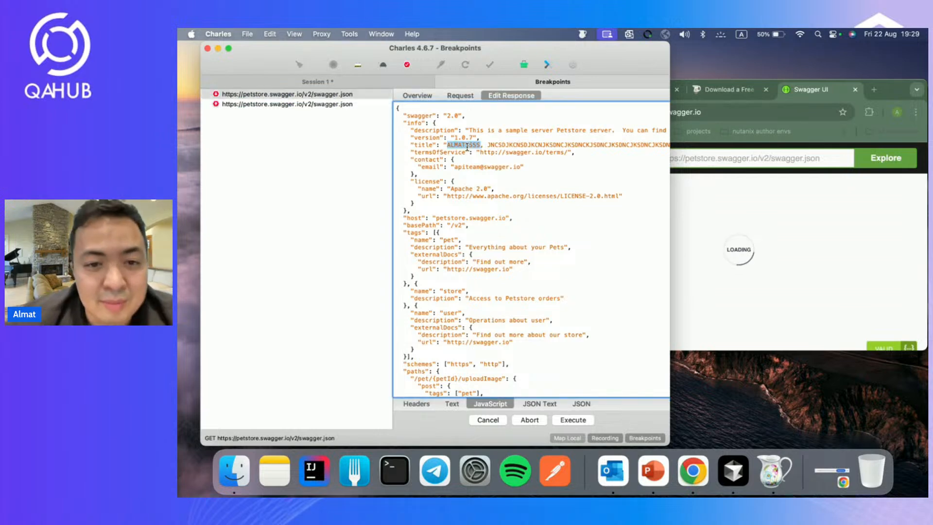
key("BackSpace")
type("A")
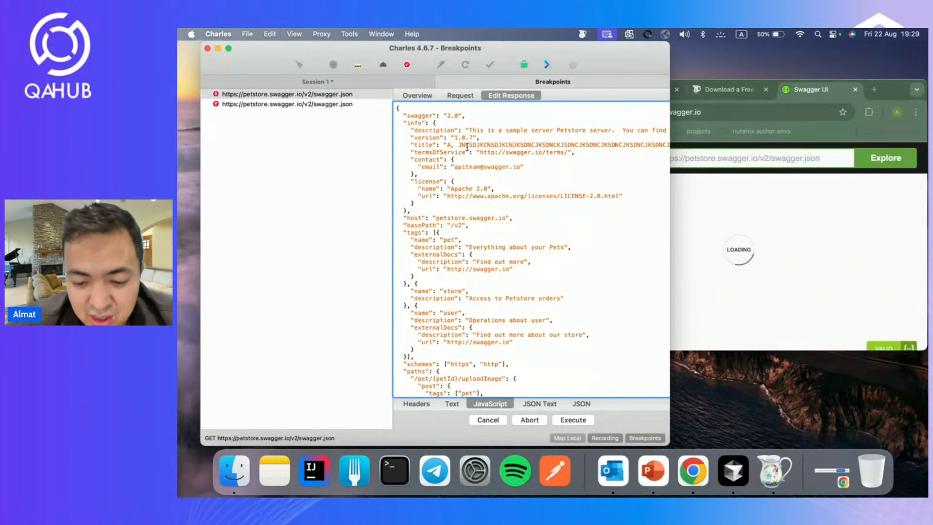
type("EMO")
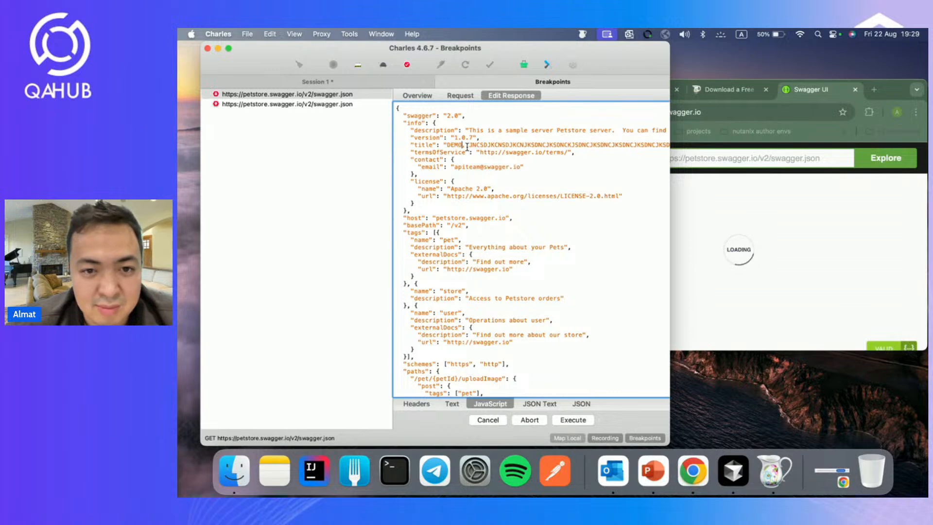
type(" 24")
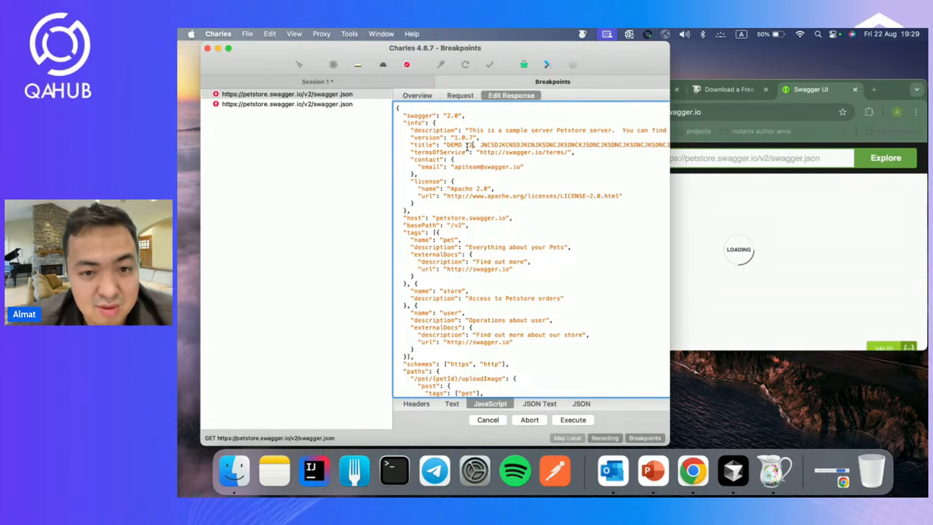
type(" i am sorry")
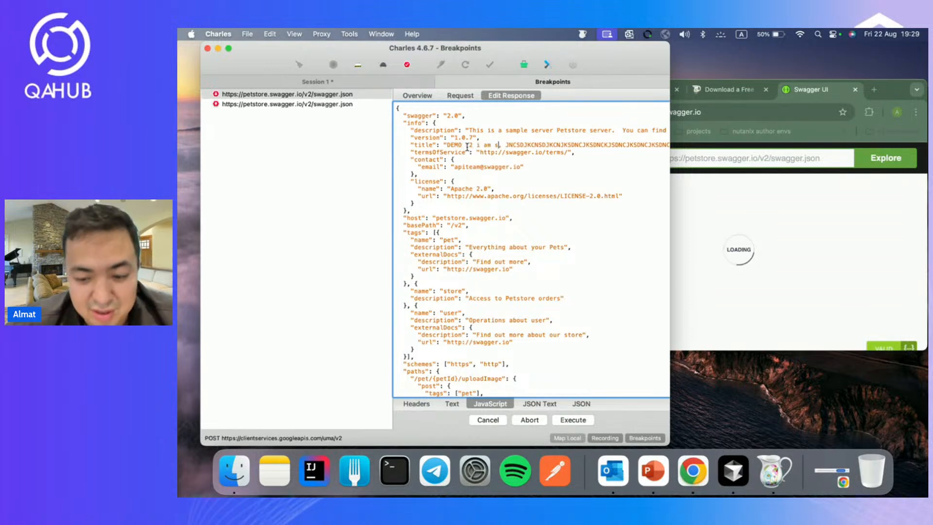
left_click(570, 420)
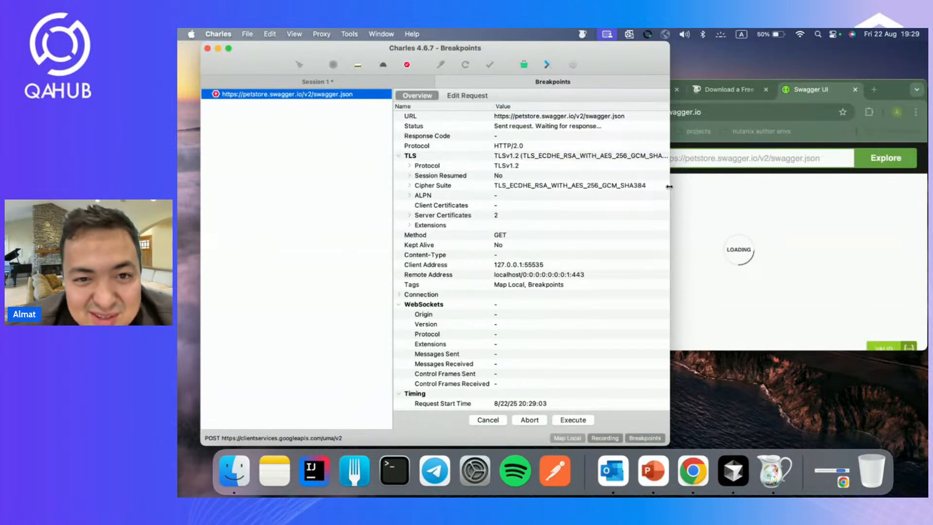
Let the intercepted swagger.json request and its response through, and select the newest swagger.json entry in the v2 folder
left_click(487, 420)
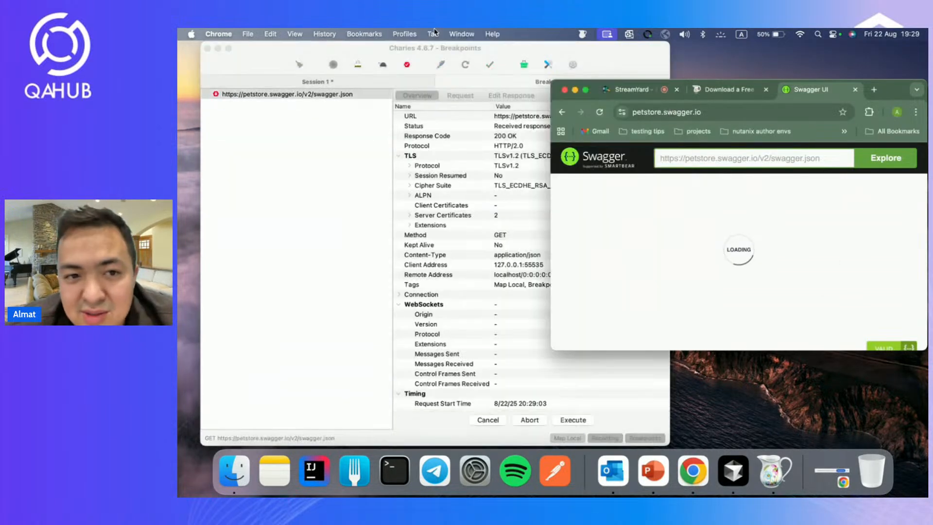
left_click(573, 420)
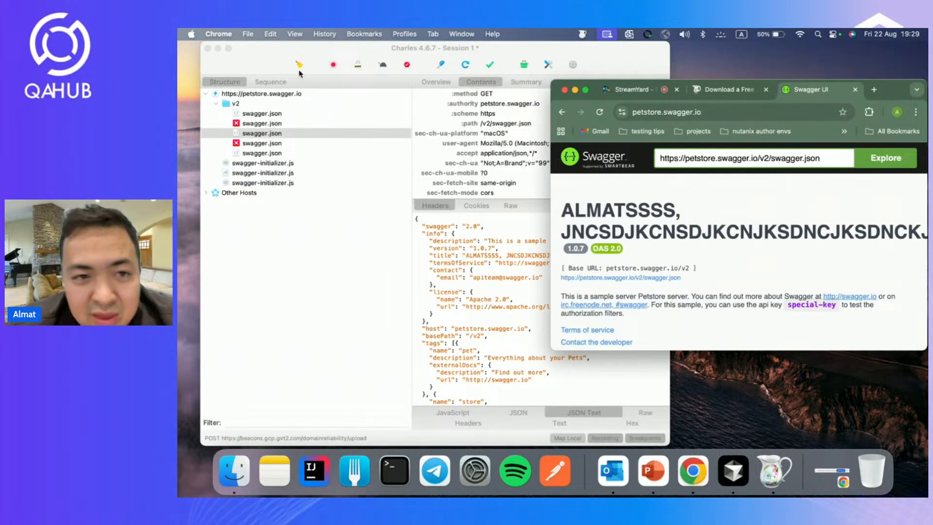
left_click(272, 154)
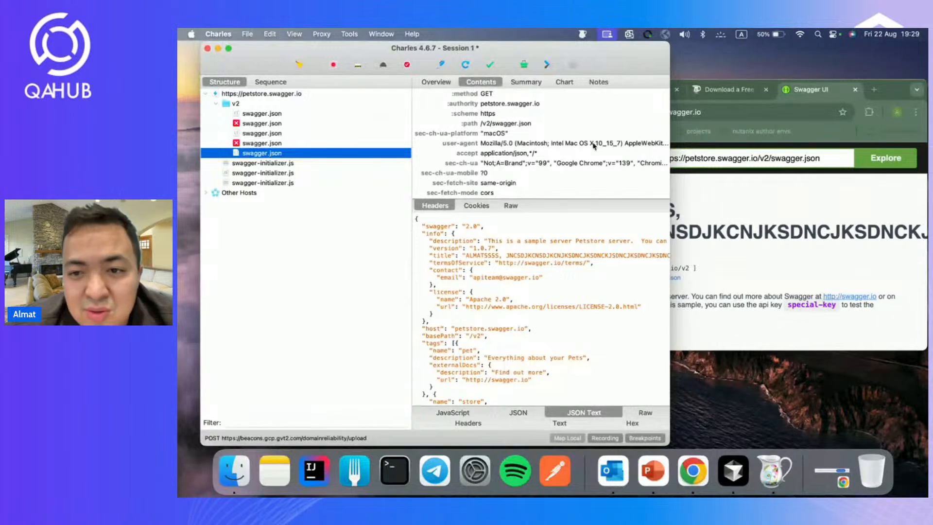
Reload petstore.swagger.io in Chrome, execute the newly intercepted swagger.json request, and open its response for editing in JavaScript format
left_click(752, 118)
key("Return")
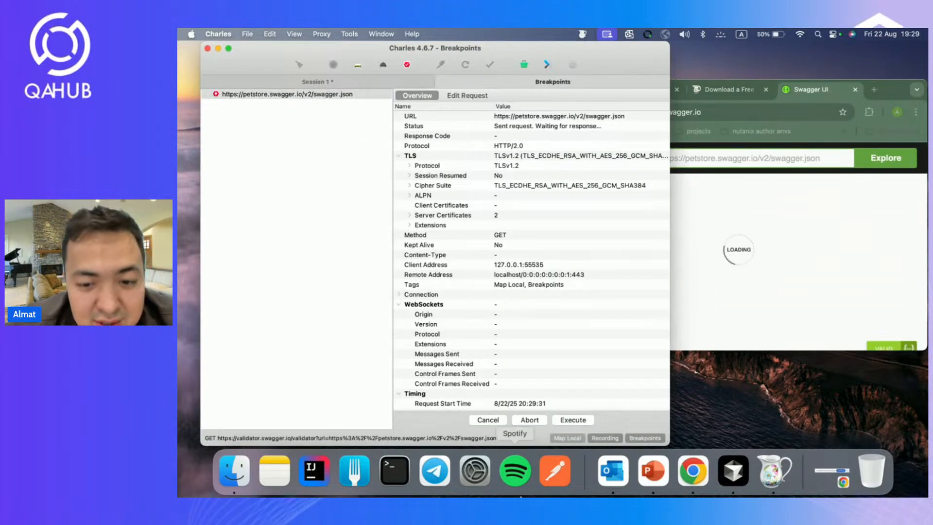
left_click(574, 421)
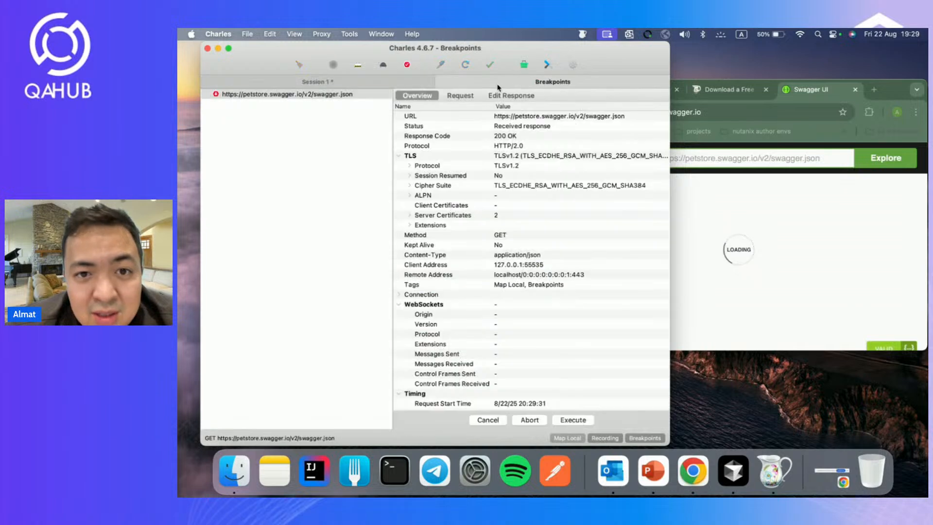
left_click(488, 402)
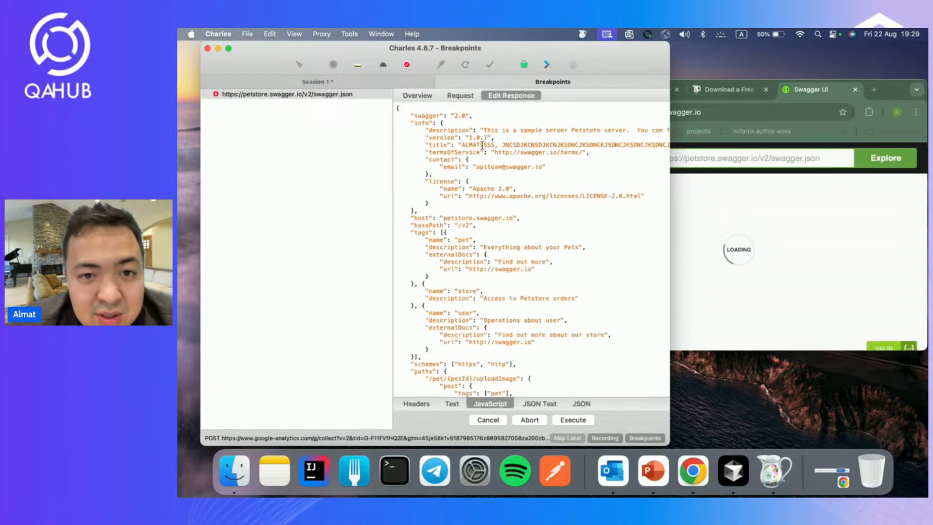
Replace the first word of the response's title with "I am so sorry for mobile" and execute the edited response
left_click_drag(495, 145, 485, 144)
double_click(485, 145)
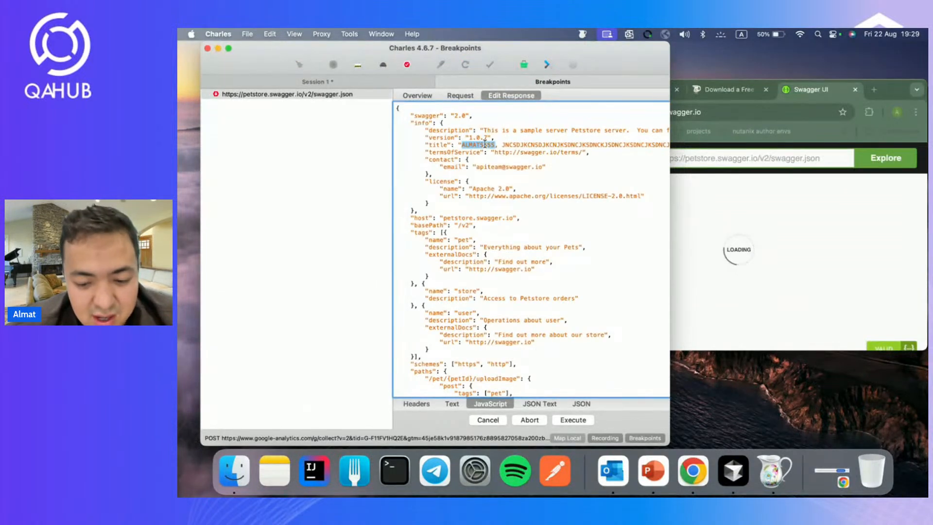
type("I am so sorry , ")
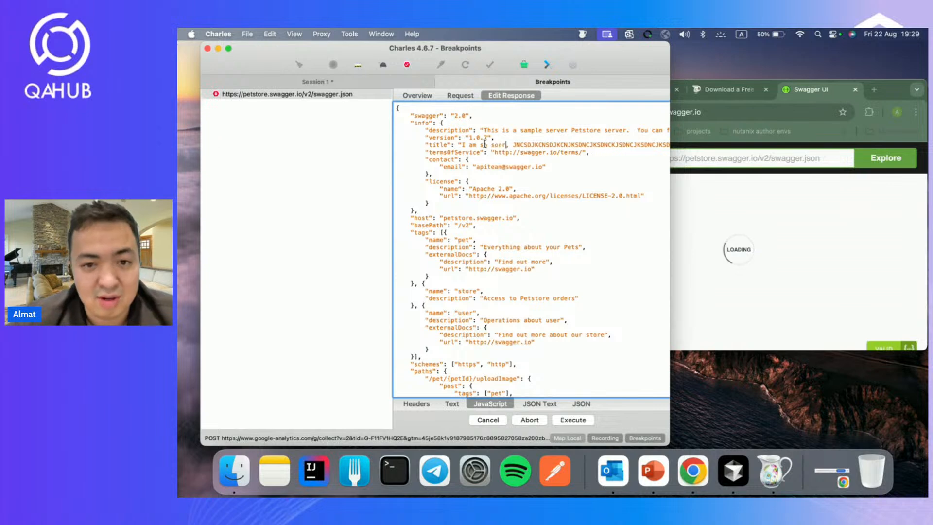
type("for mobile")
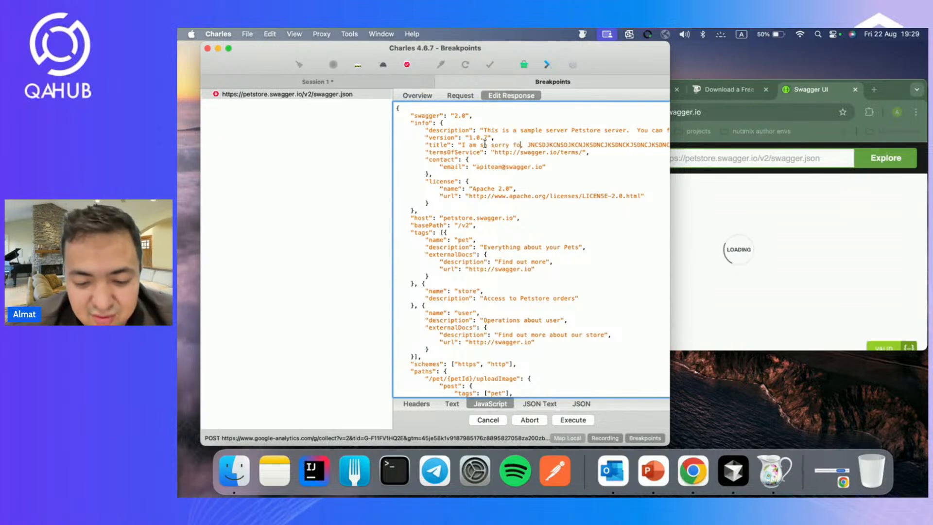
left_click(574, 420)
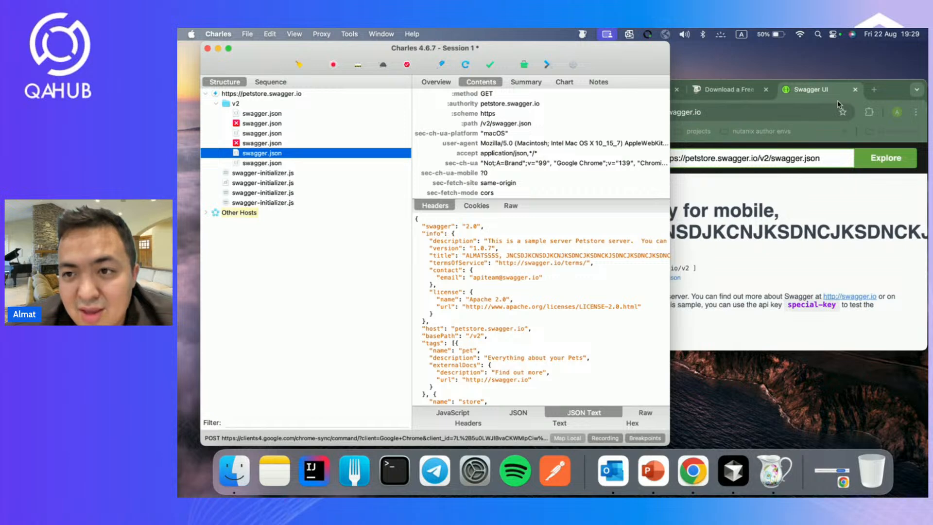
Minimize Charles and open mock.json from the desktop in Cursor, with its window clear of the Swagger page
left_click_drag(896, 102, 816, 89)
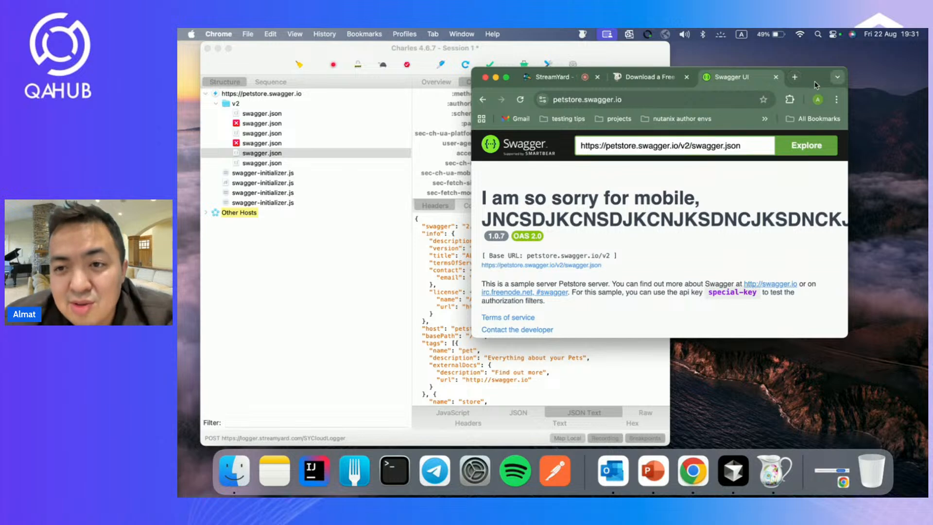
left_click_drag(816, 86, 846, 86)
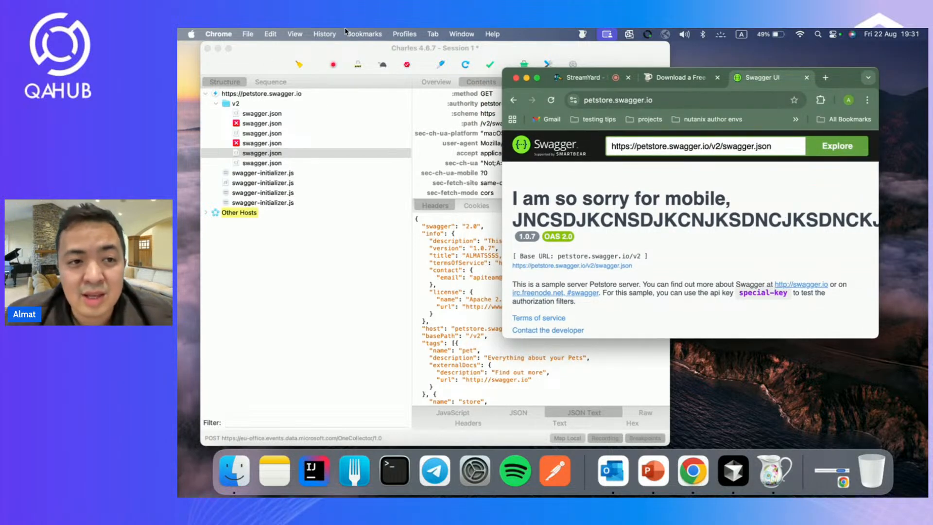
left_click(219, 48)
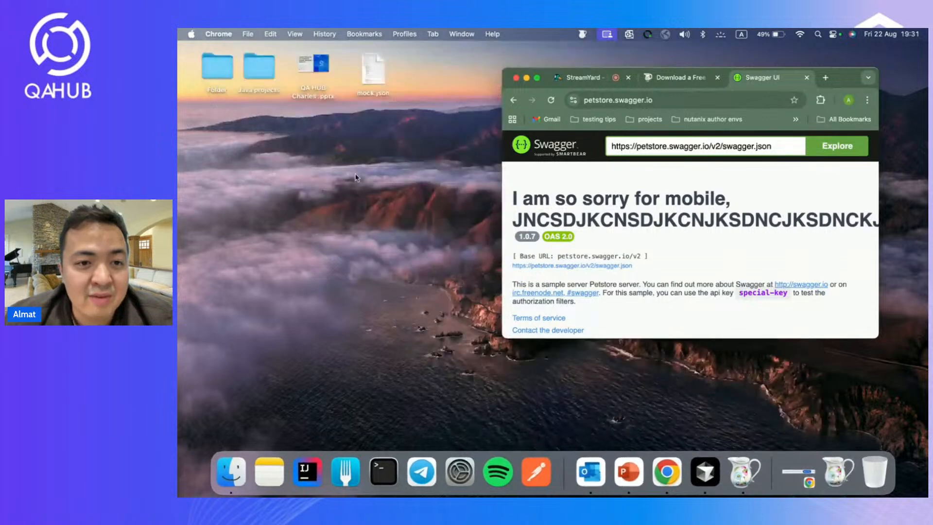
double_click(380, 70)
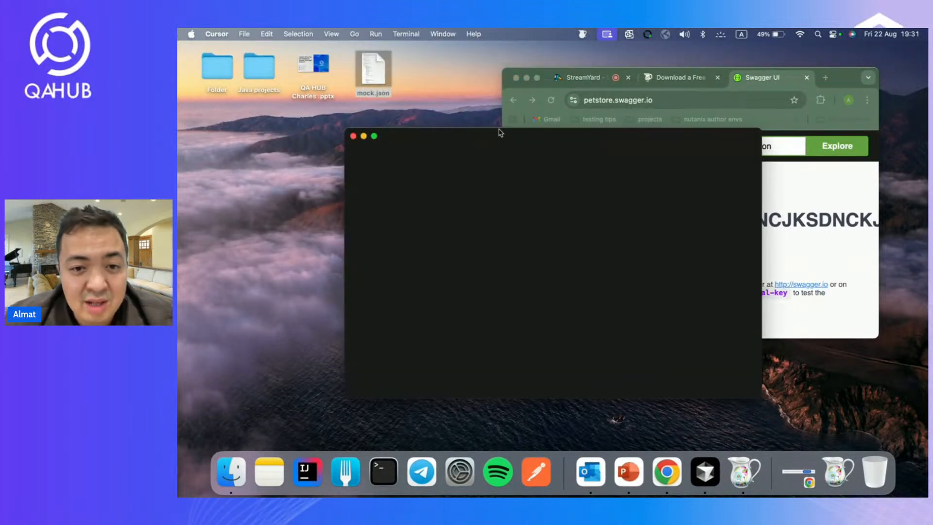
left_click_drag(446, 135, 260, 123)
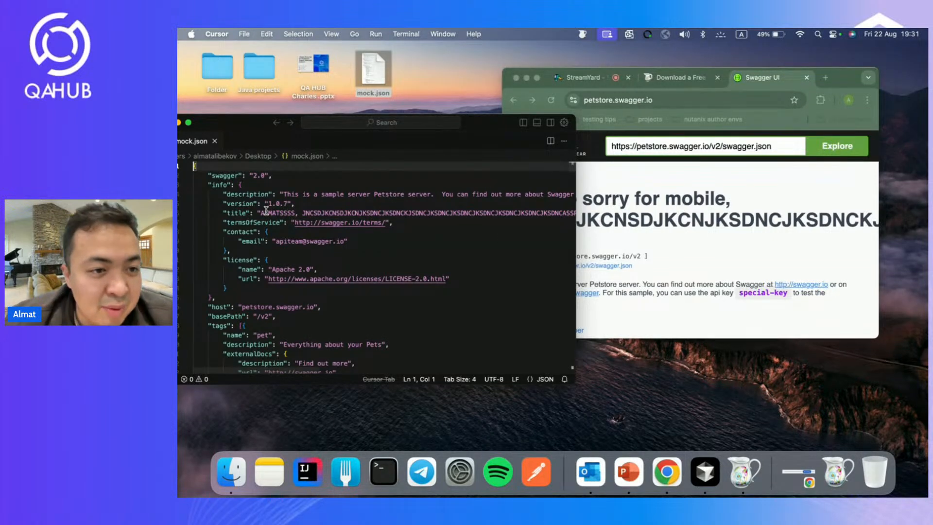
Replace the title value in mock.json with "DEMO DEOM MDEOMDEOMDJH SDJNSCSD" and save the file
left_click_drag(258, 212, 420, 215)
key("BackSpace")
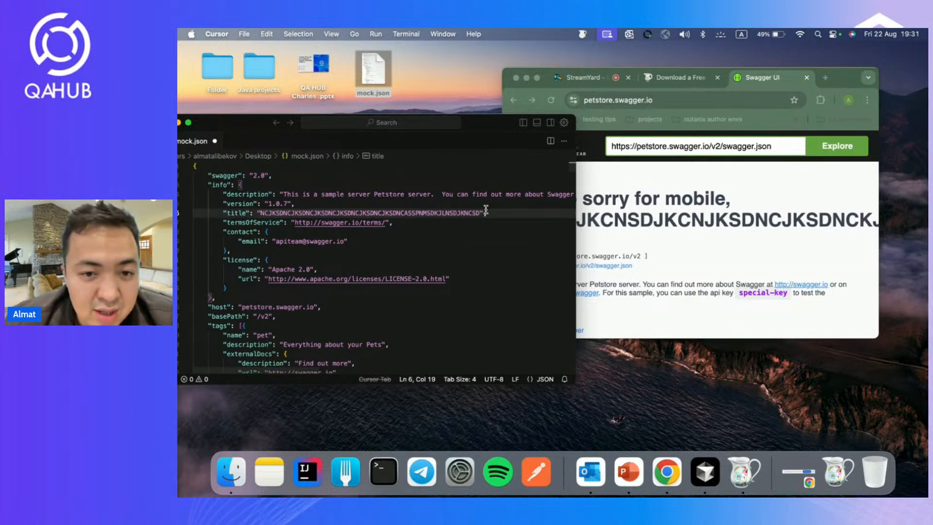
left_click_drag(481, 213, 264, 214)
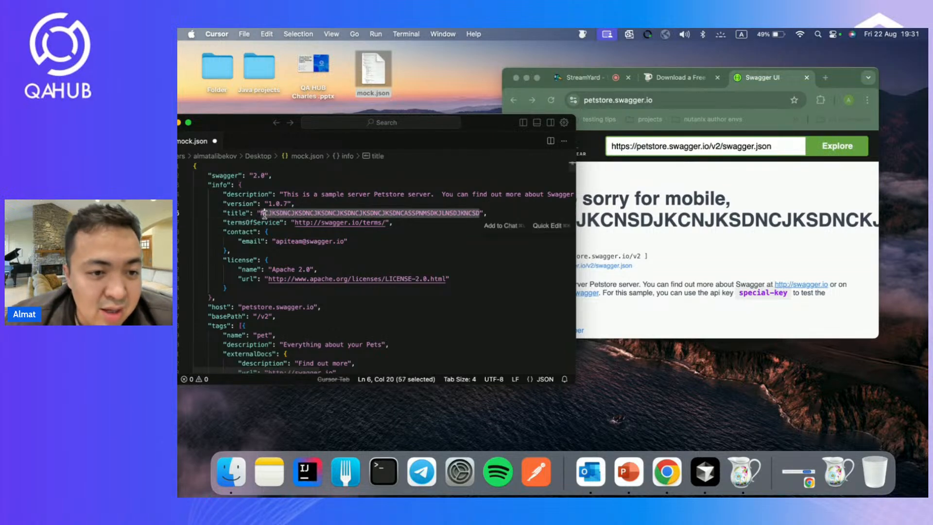
key("BackSpace")
key("Left")
type("DEMO ")
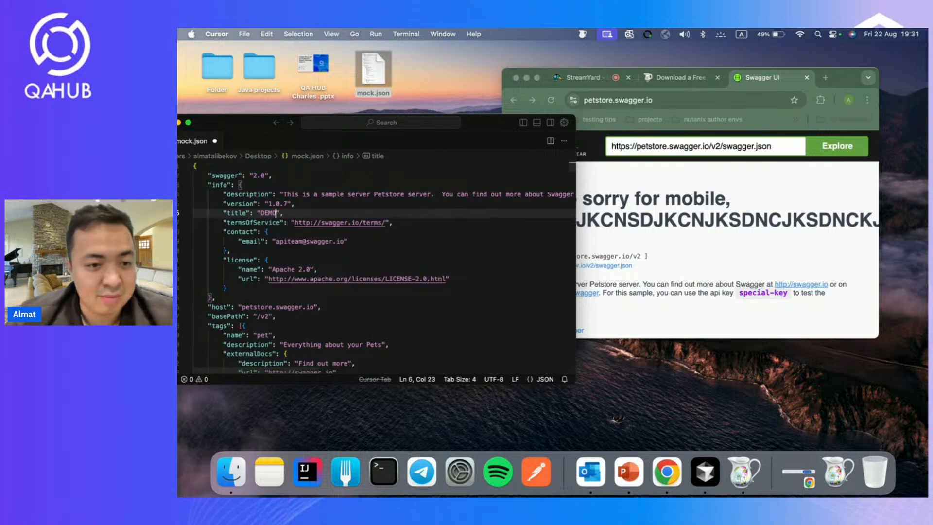
type("DEOM MDEOMDEOMDJ")
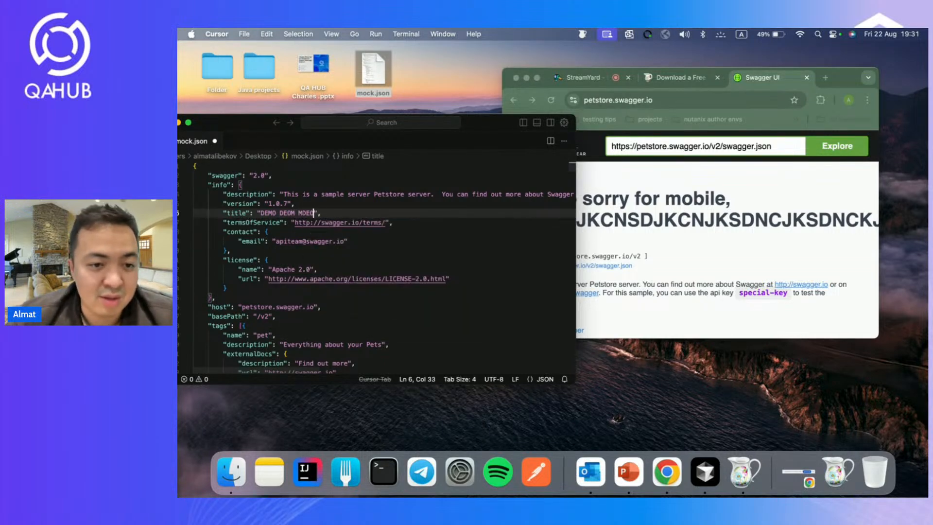
type("H SDJNSCSD")
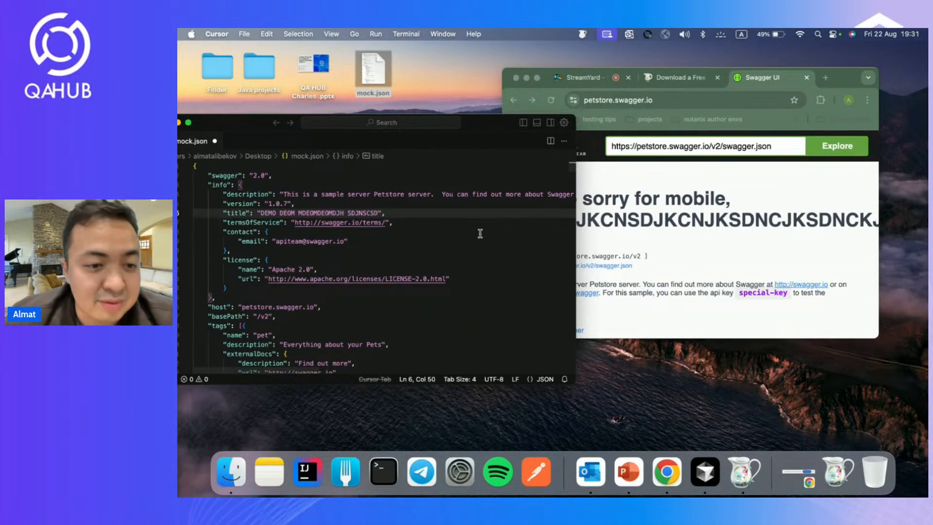
left_click_drag(484, 119, 520, 115)
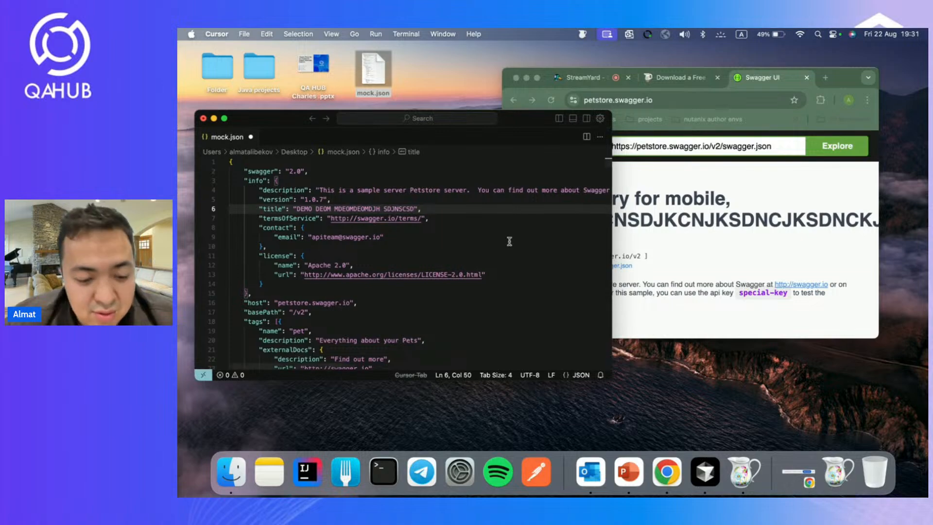
Switch to Charles and turn off Breakpoints for the last swagger.json request in the v2 folder
left_click(744, 471)
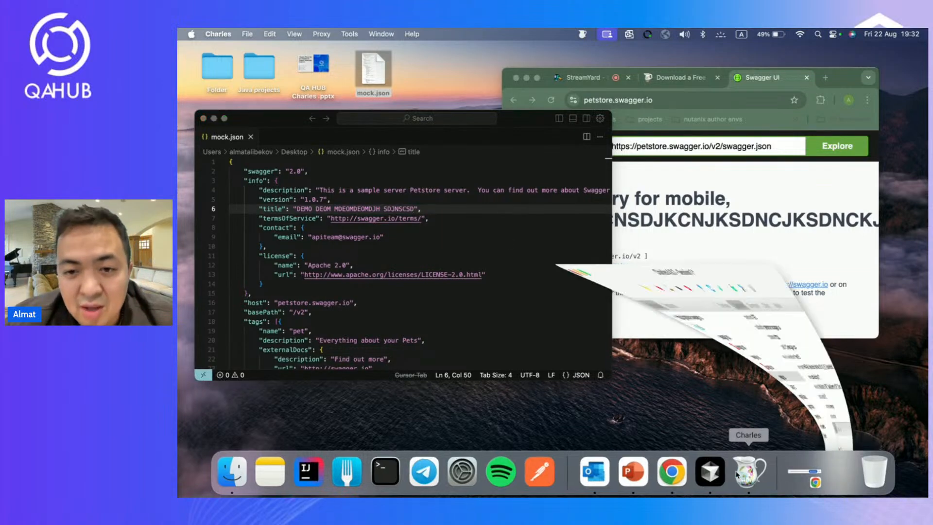
left_click(263, 165)
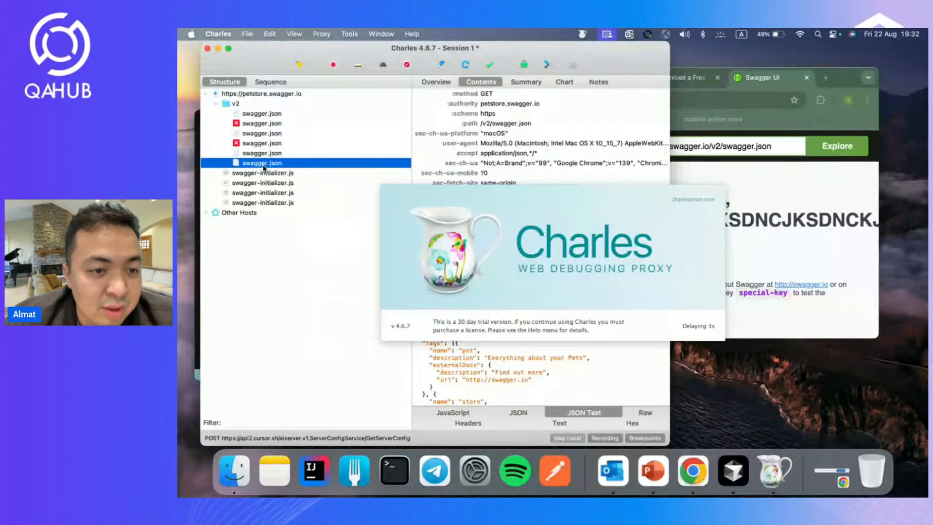
right_click(264, 167)
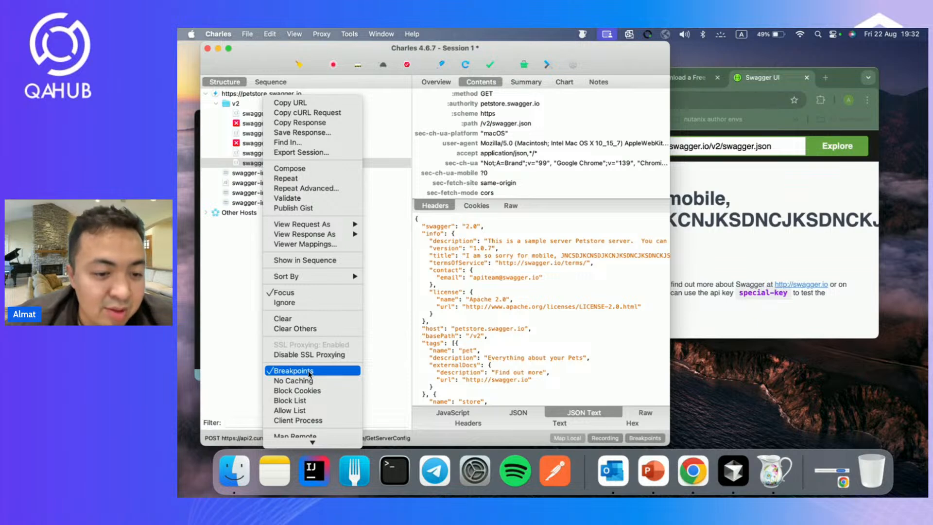
left_click(309, 371)
Confirm the Map Local mapping of https petstore.swagger.io, port 443, path /v2/swagger.json to mock.json on the desktop
right_click(255, 164)
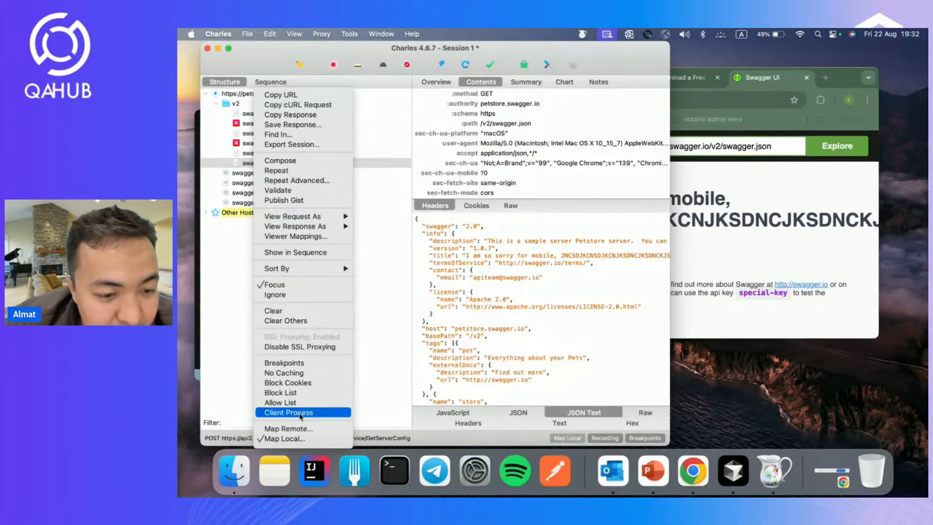
left_click(293, 441)
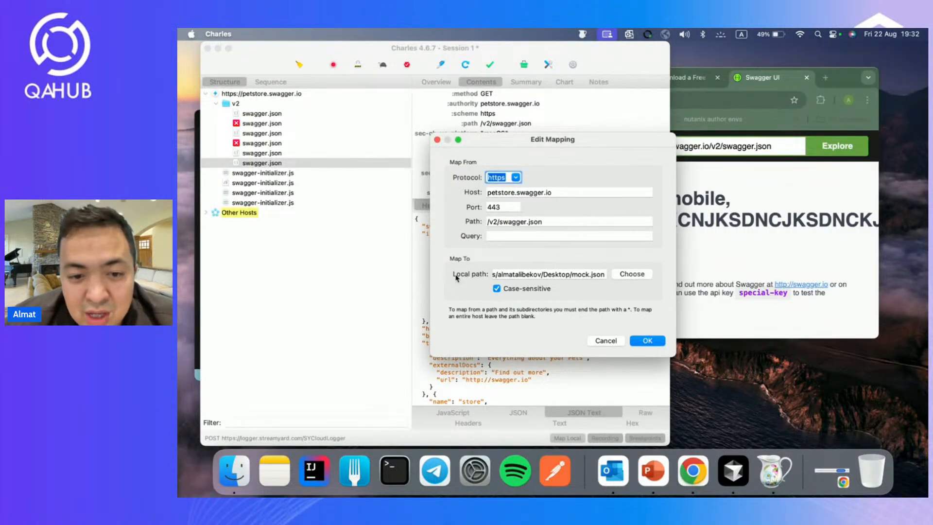
left_click(632, 275)
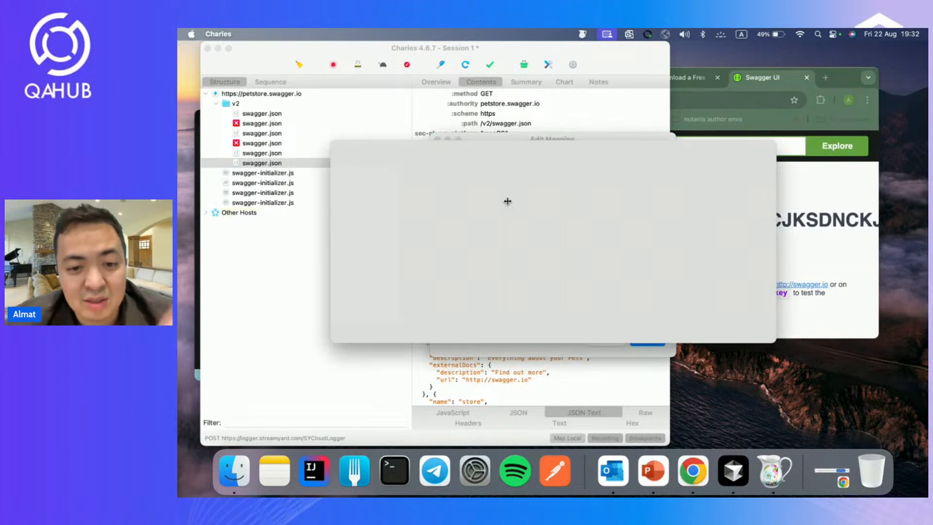
left_click(713, 335)
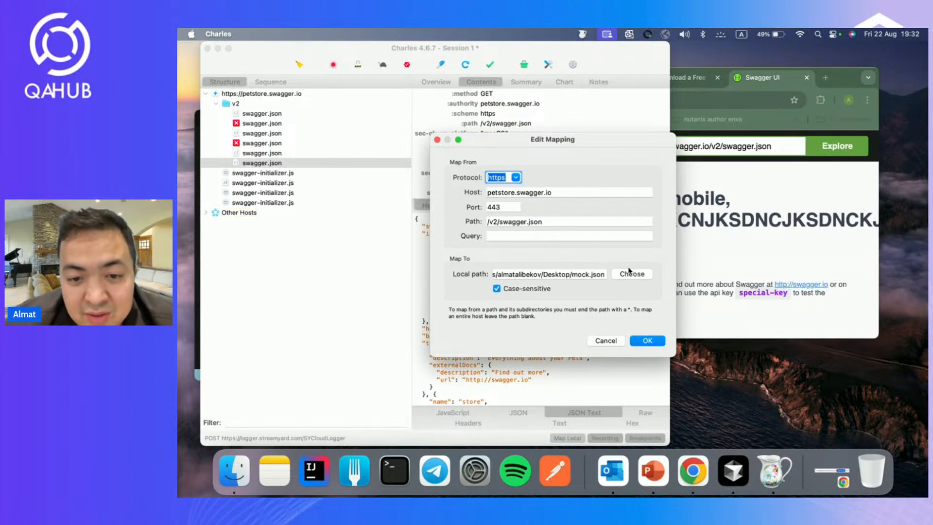
left_click(648, 342)
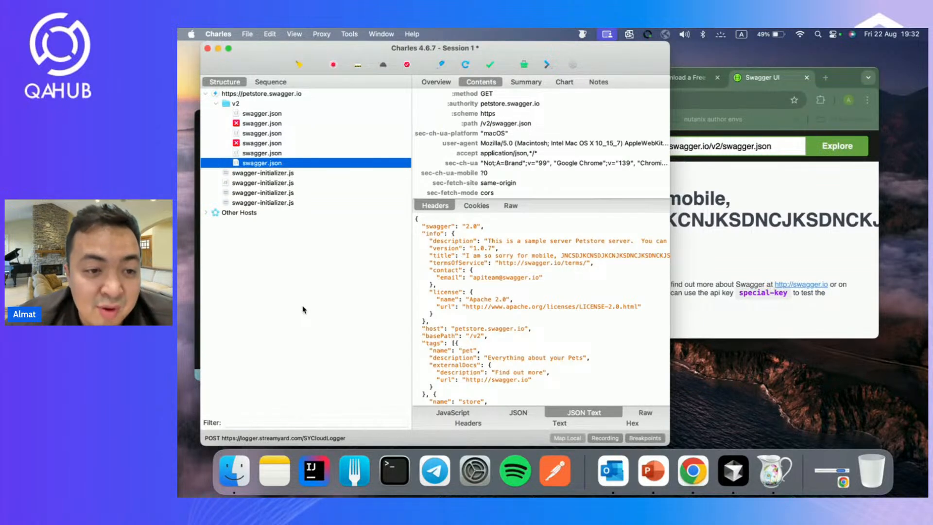
Move the Charles window aside and reload petstore.swagger.io in Chrome to load the locally mapped response
left_click_drag(274, 49, 470, 50)
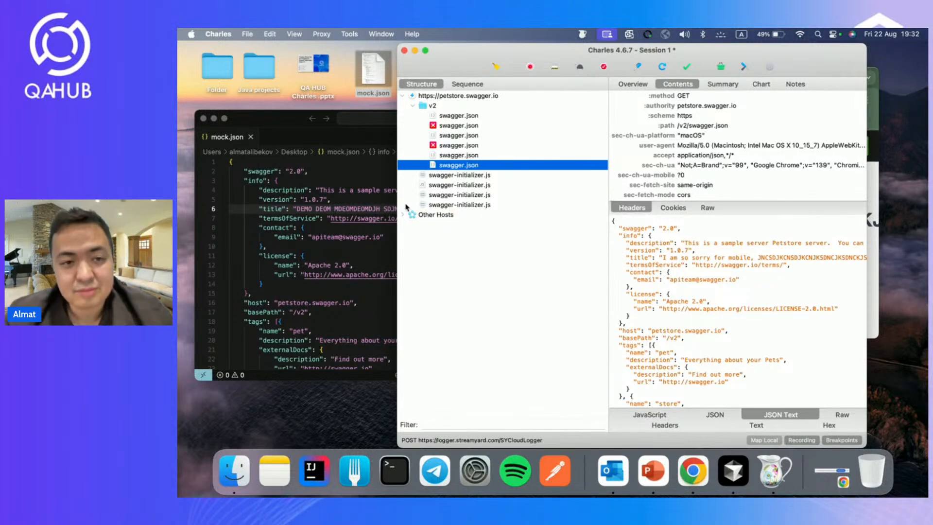
left_click_drag(494, 56, 320, 110)
left_click(809, 241)
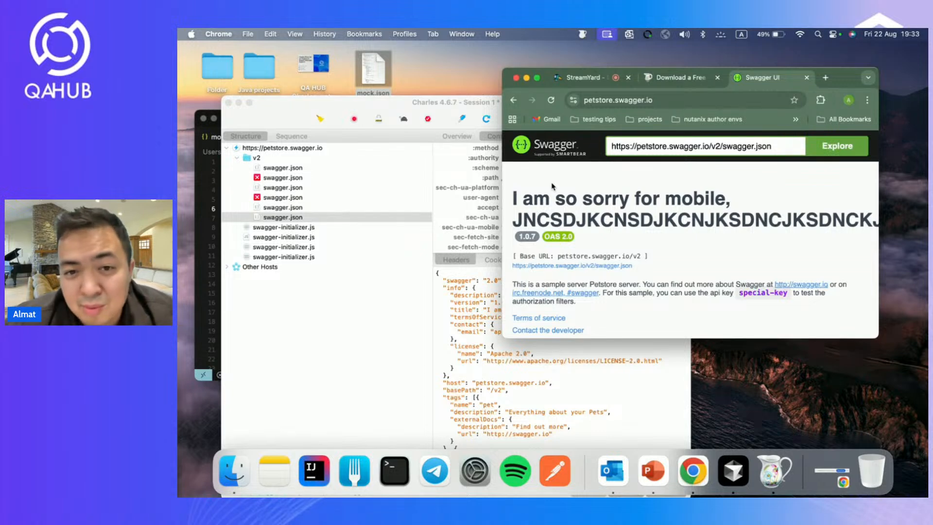
left_click(551, 101)
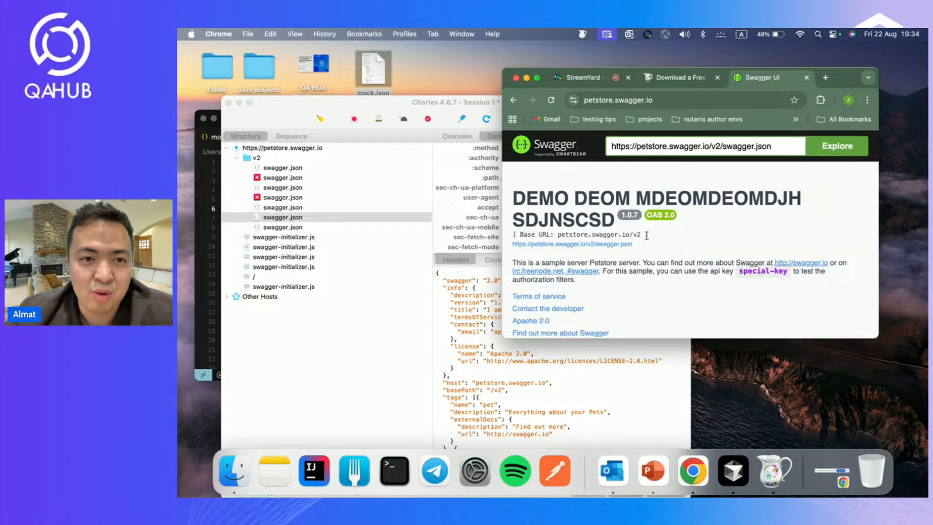
left_click_drag(334, 103, 335, 116)
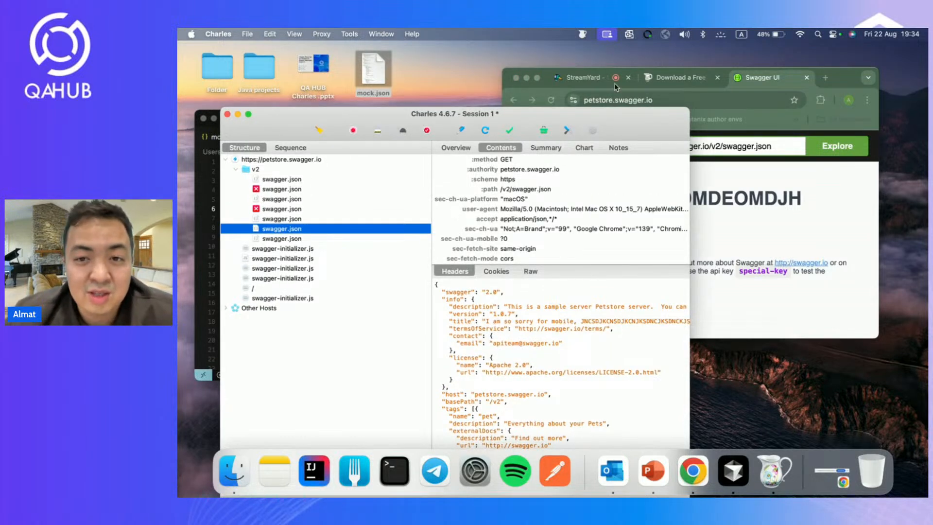
left_click(842, 86)
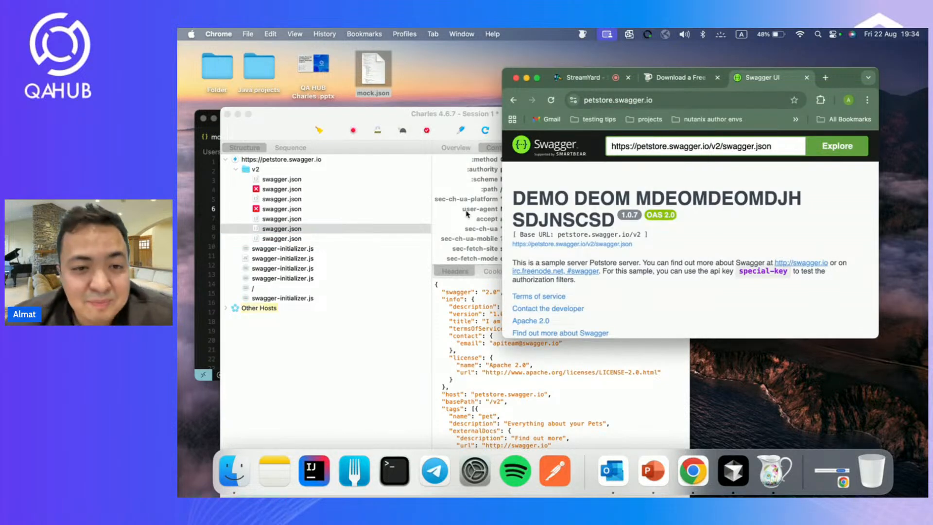
left_click(334, 381)
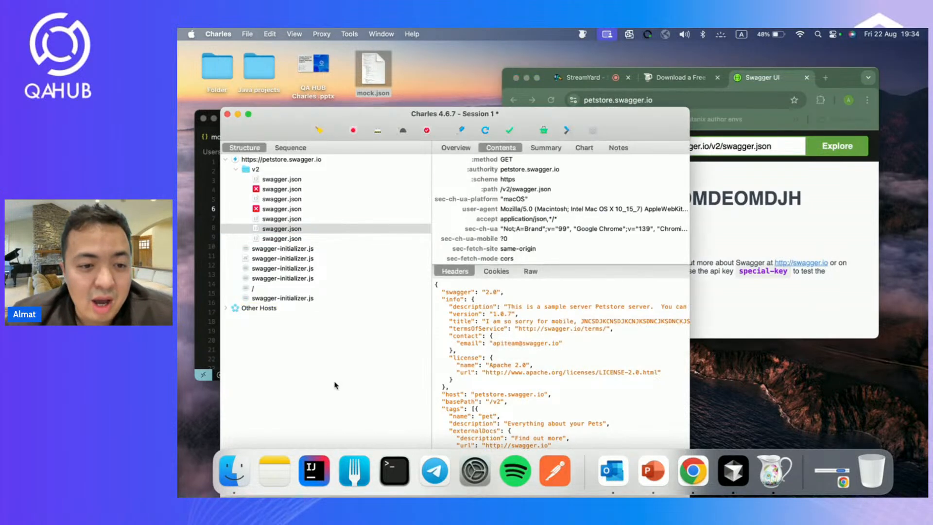
Move the Charles window up and confirm the last swagger.json request's Map Local mapping of https petstore.swagger.io, port 443, to mock.json
left_click_drag(318, 113, 372, 85)
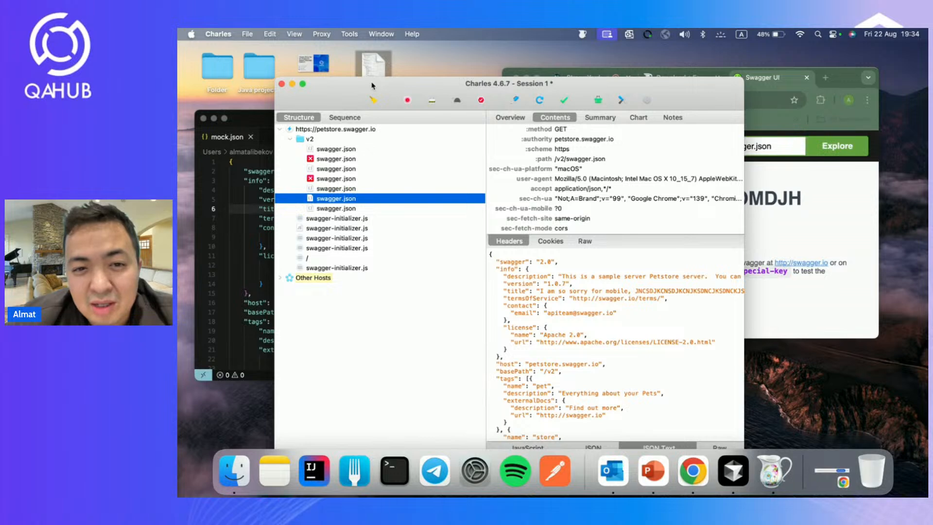
left_click_drag(373, 85, 378, 62)
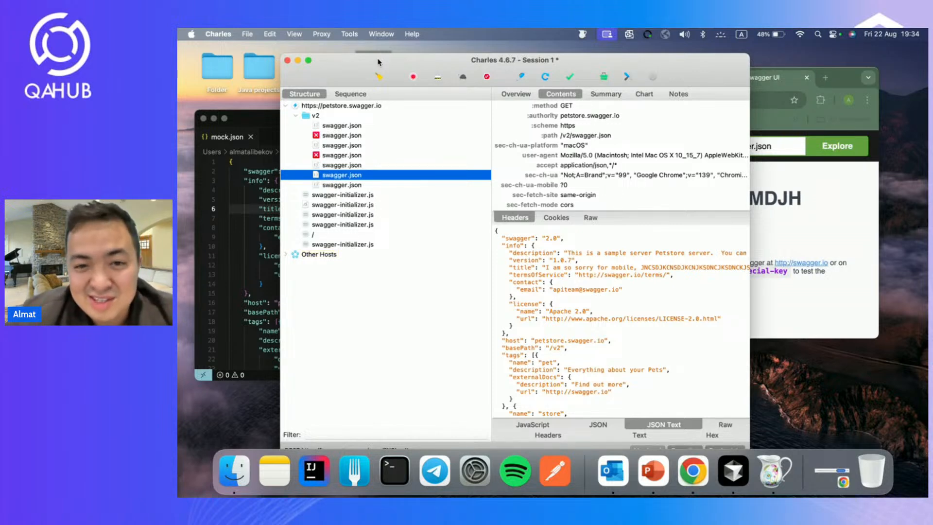
left_click(332, 187)
right_click(332, 188)
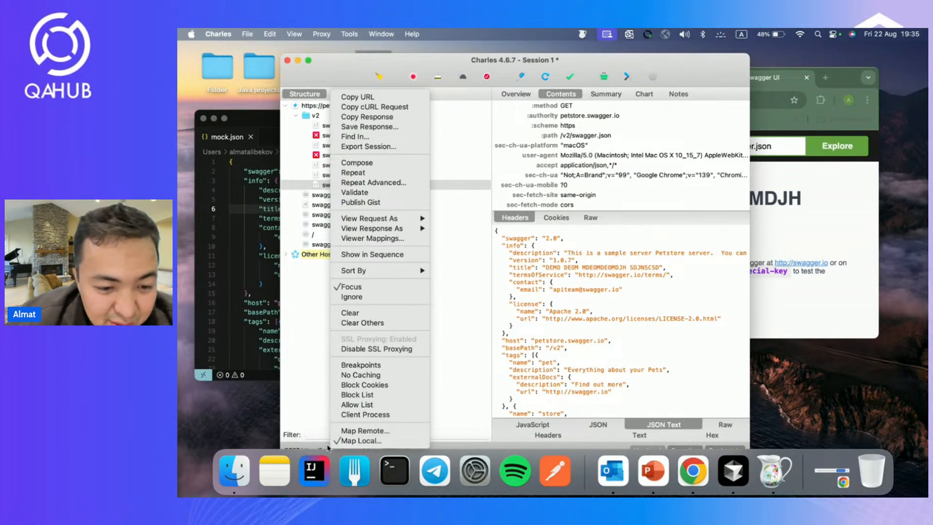
left_click(359, 441)
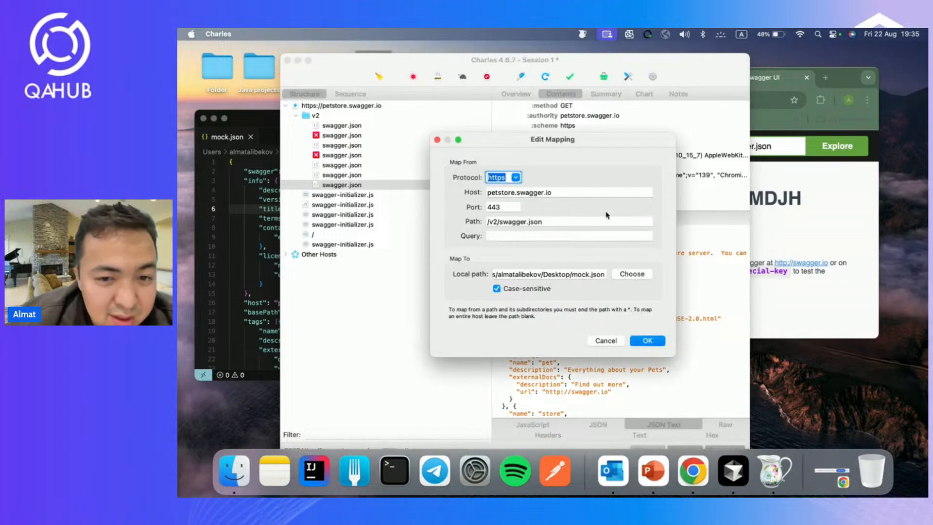
left_click(648, 340)
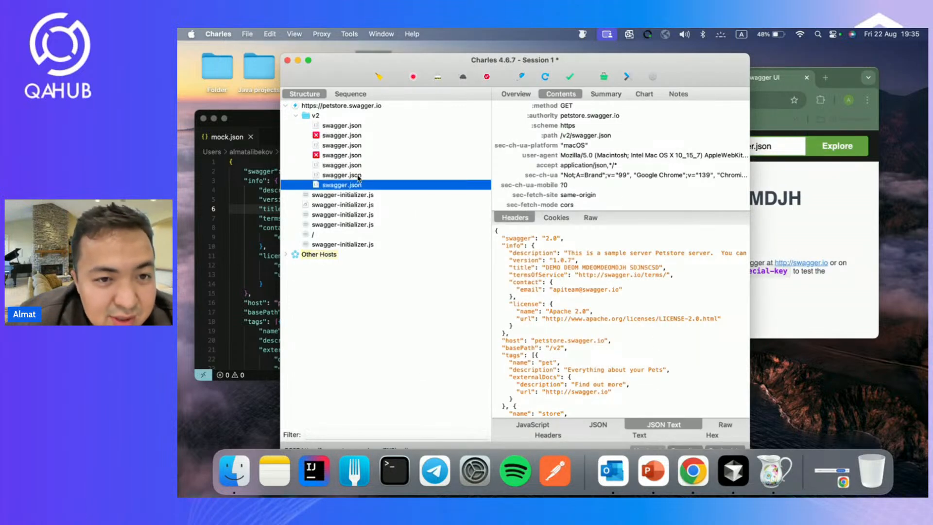
Turn on Breakpoints for the last swagger.json request in the v2 folder and reload petstore.swagger.io in Chrome
right_click(351, 191)
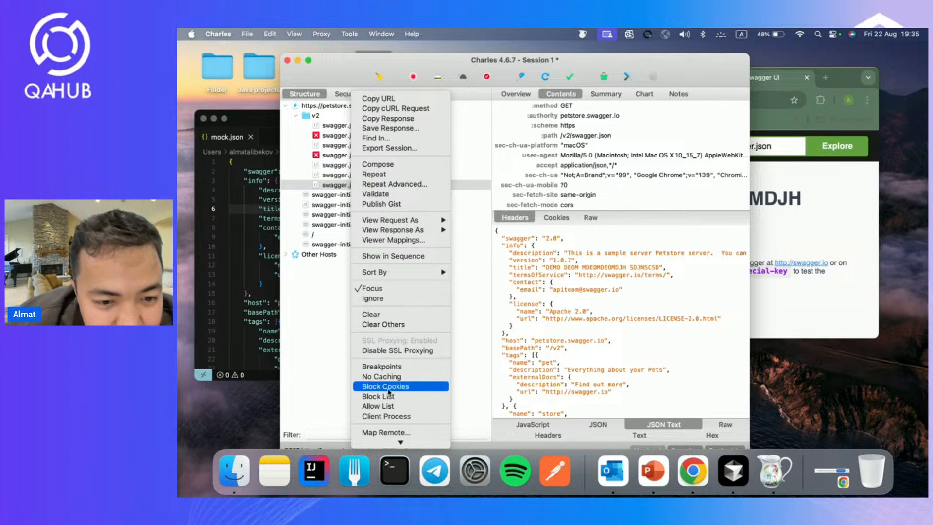
left_click(392, 367)
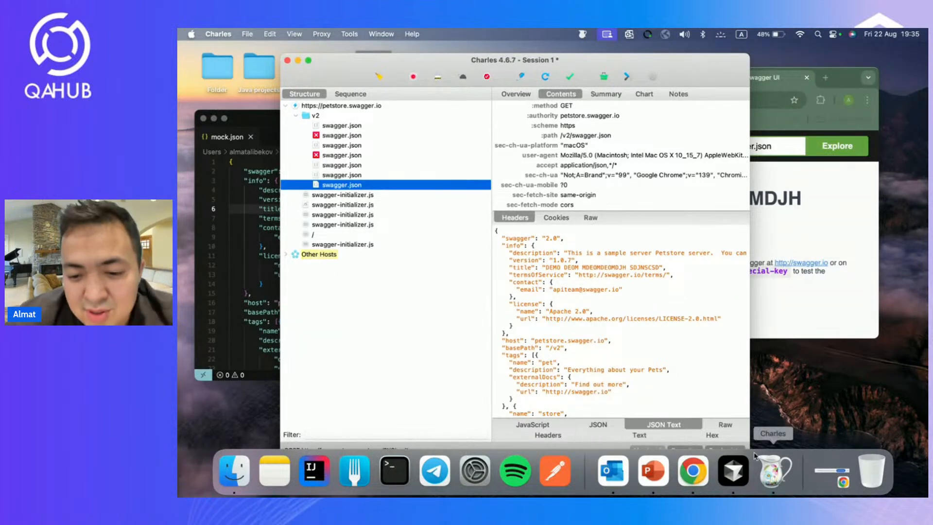
left_click(694, 481)
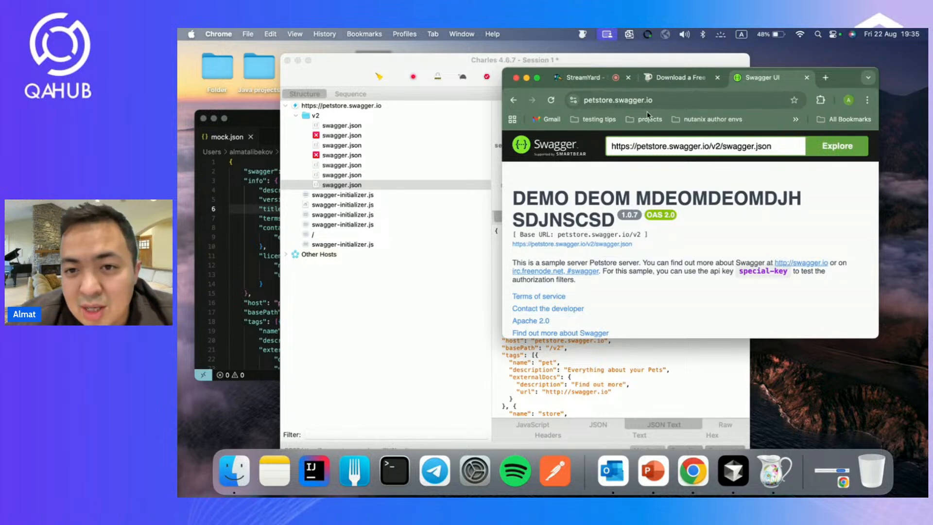
left_click(678, 99)
key("Return")
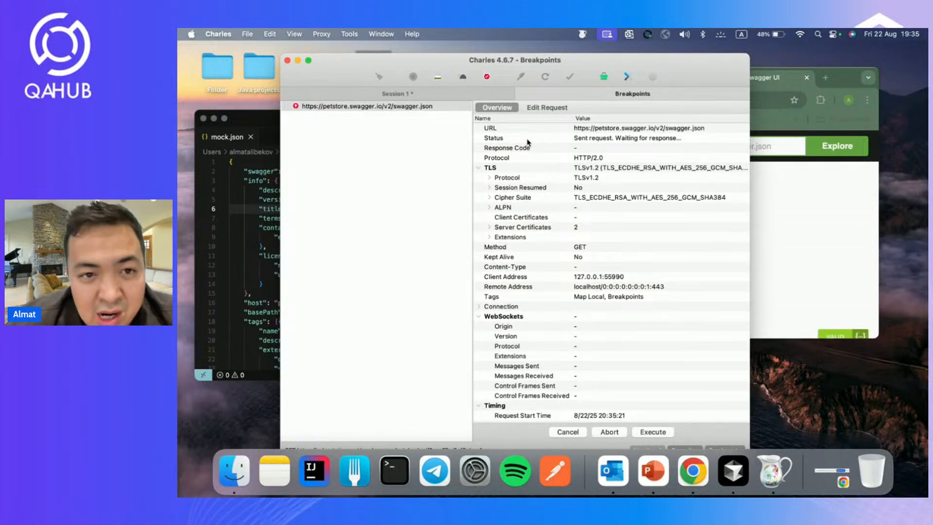
Execute the intercepted swagger.json request and inspect the response code in the breakpoint overview
left_click(651, 432)
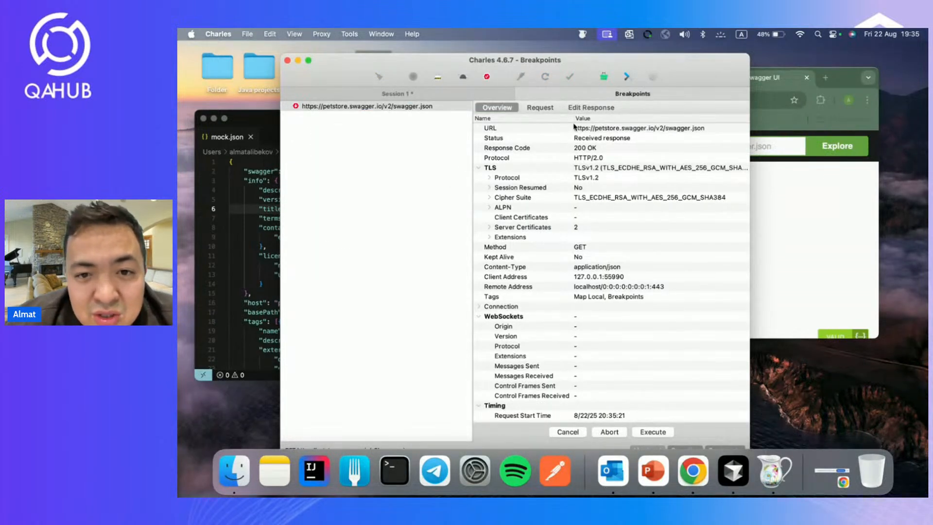
double_click(583, 148)
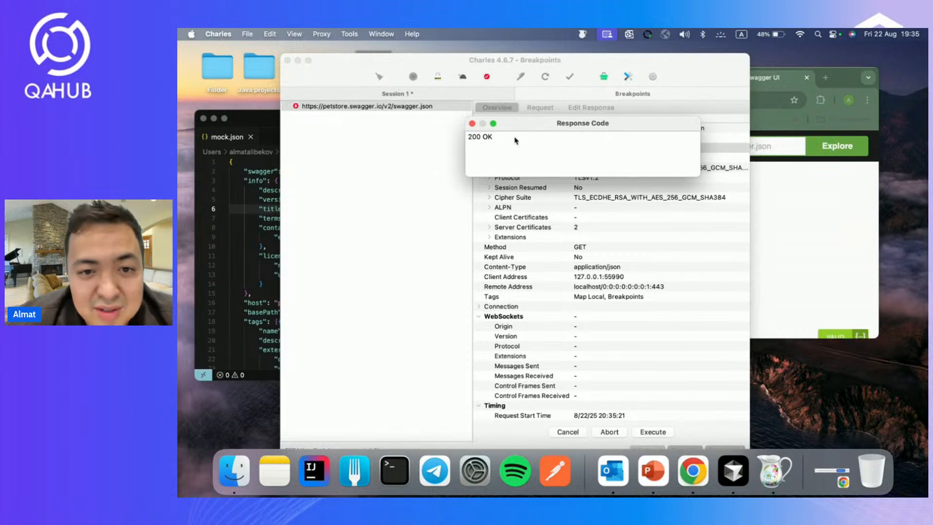
left_click(472, 124)
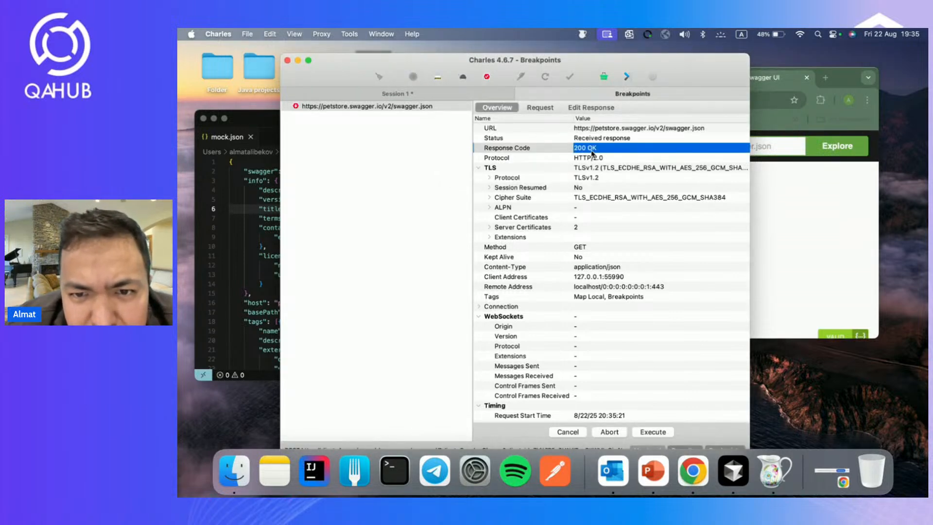
double_click(592, 149)
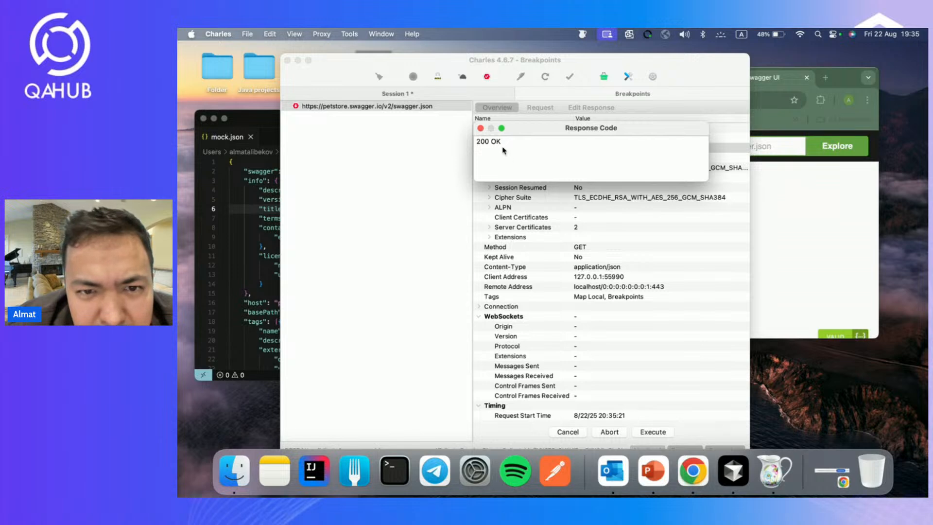
left_click(480, 128)
Edit the intercepted response's status line to "HTTP/1.1 404" and execute the modified response
left_click(569, 107)
double_click(513, 119)
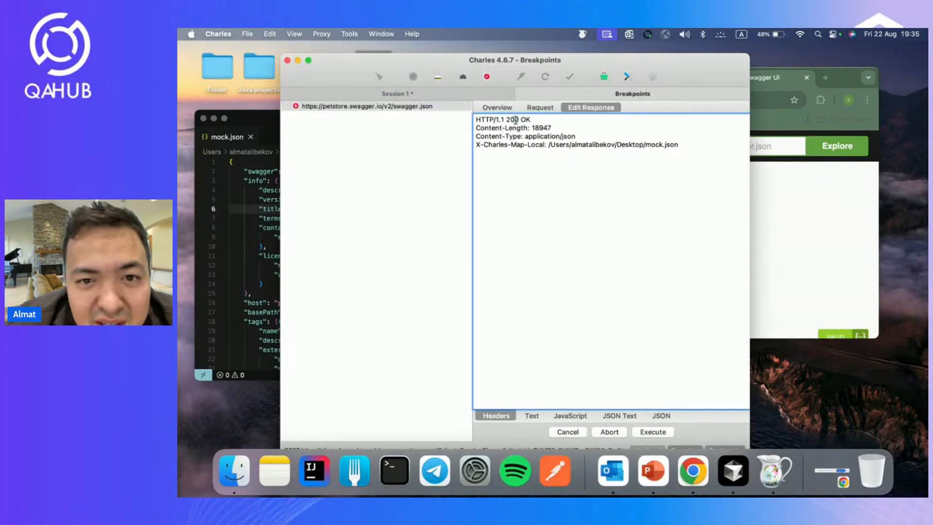
type("4")
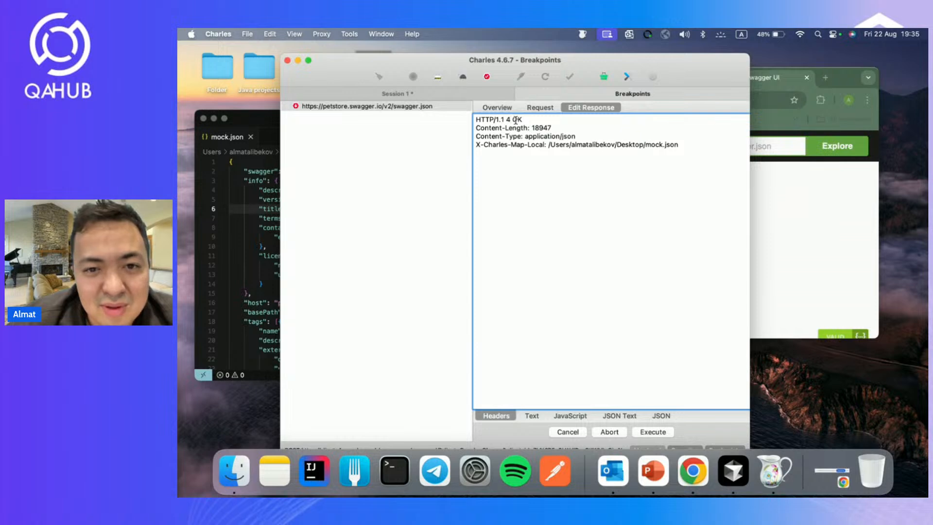
left_click(526, 119)
key("BackSpace")
key("BackSpace")
key("BackSpace")
type("04")
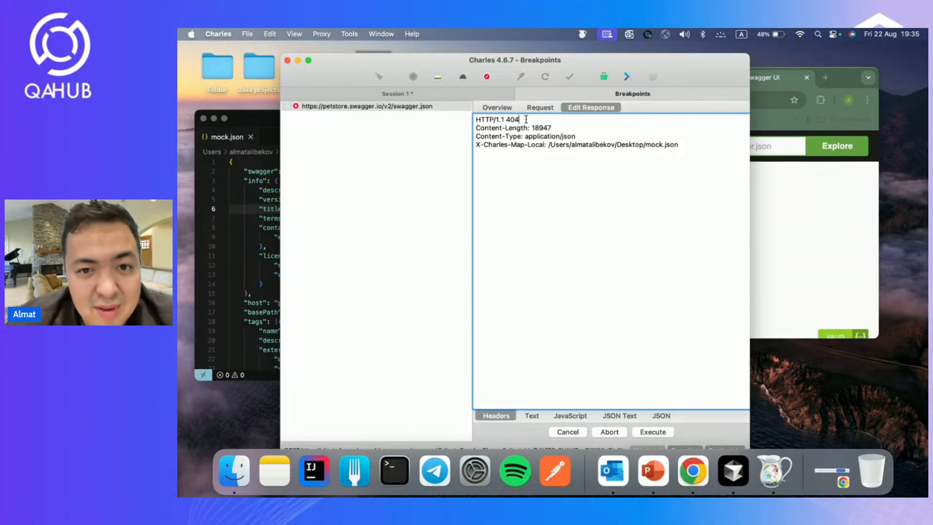
left_click(660, 432)
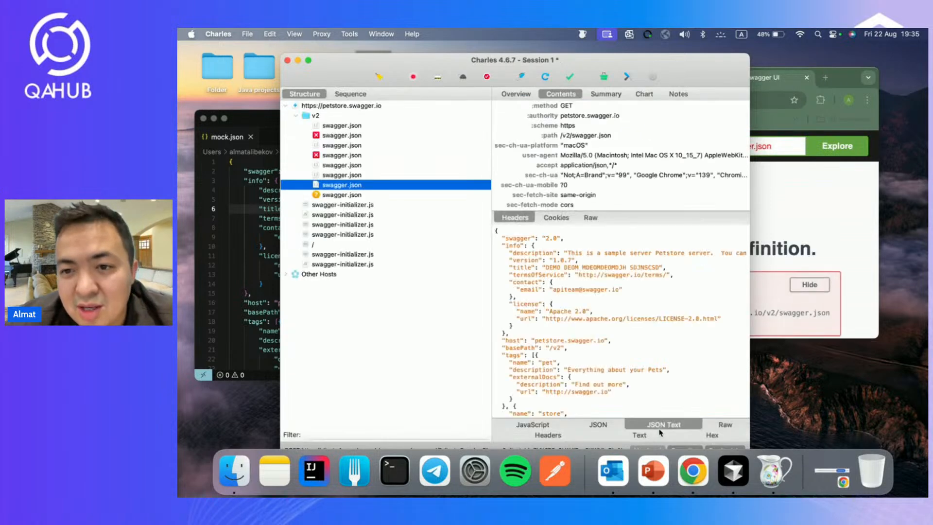
Switch to Chrome and examine how the Swagger page handles the modified response
left_click(815, 219)
scroll(715, 241, "down", 2)
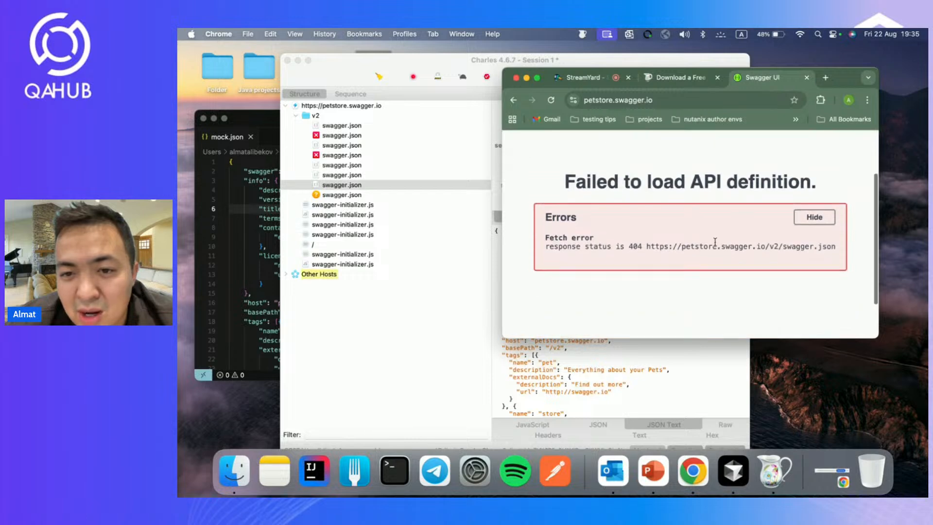
scroll(680, 253, "up", 2)
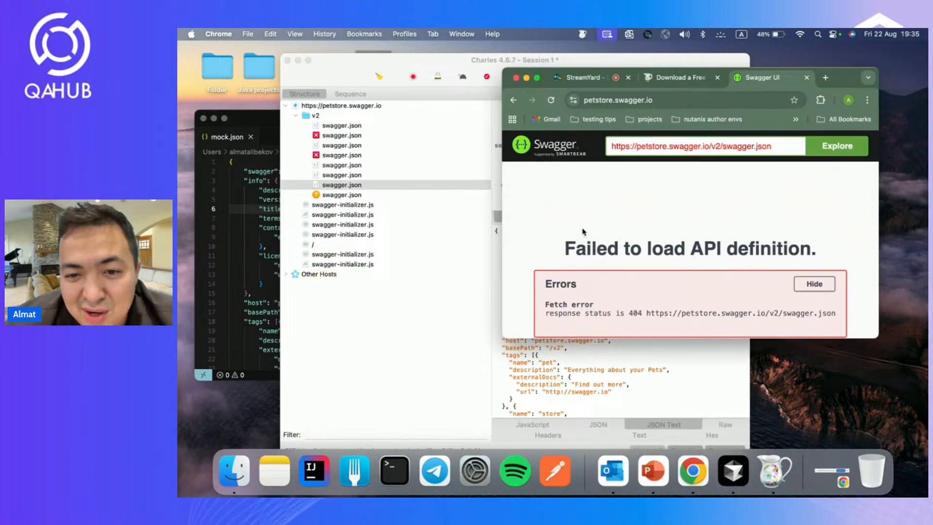
scroll(600, 293, "down", 2)
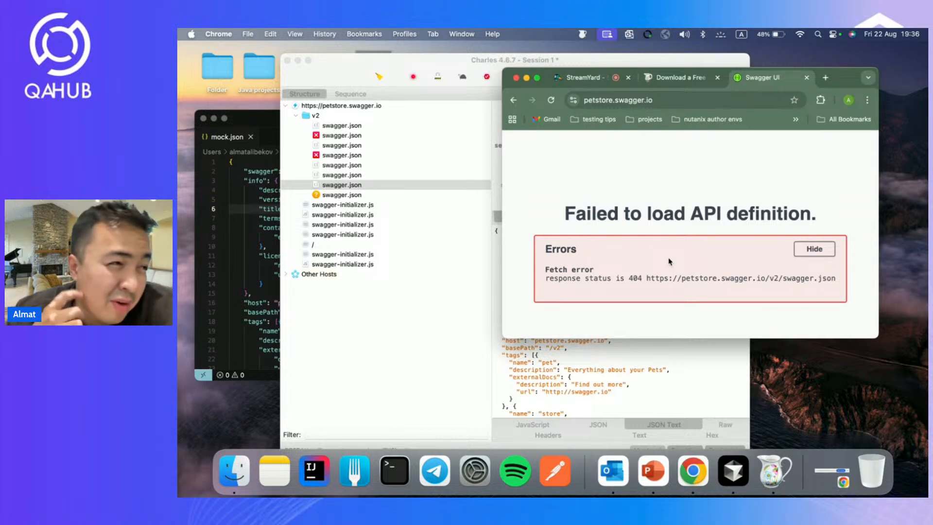
Switch to Charles and review the options available for the mapped swagger.json request, including Breakpoints, Map Remote and Map Local
left_click(318, 295)
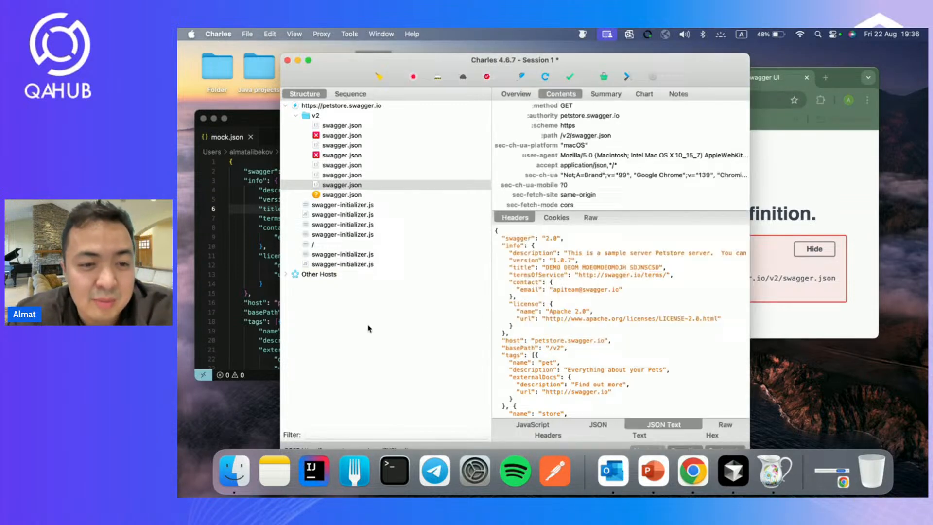
right_click(356, 188)
scroll(402, 364, "down", 1)
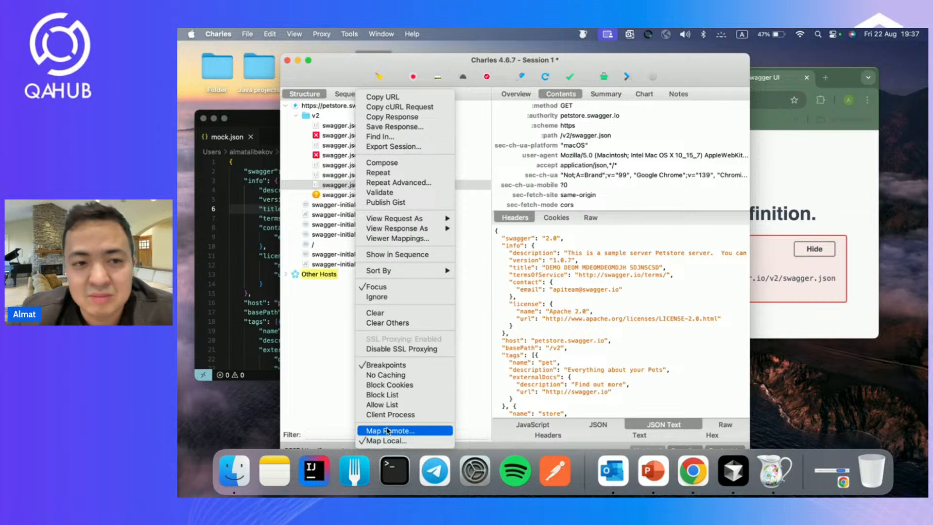
left_click(332, 388)
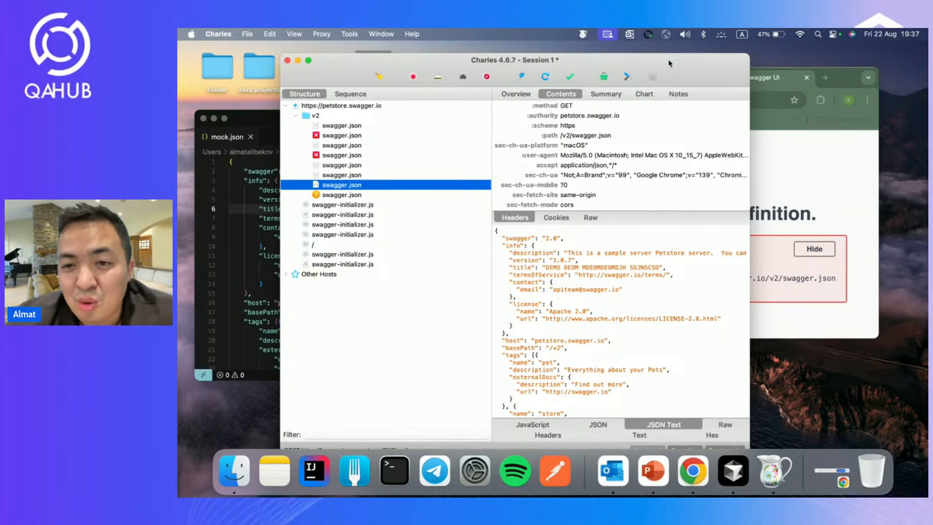
Switch to the StreamYard studio page in Chrome, make the window full screen and stop sharing the screen
left_click(860, 177)
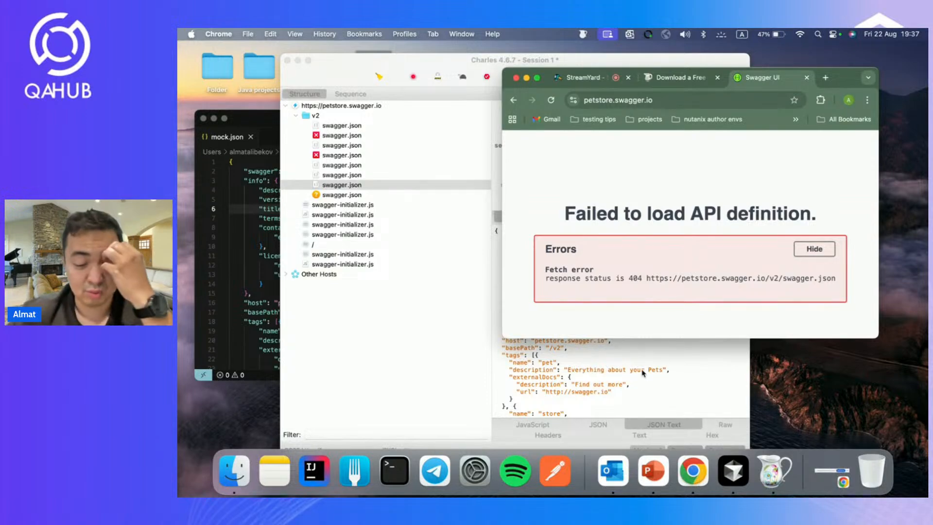
key("ctrl+Up")
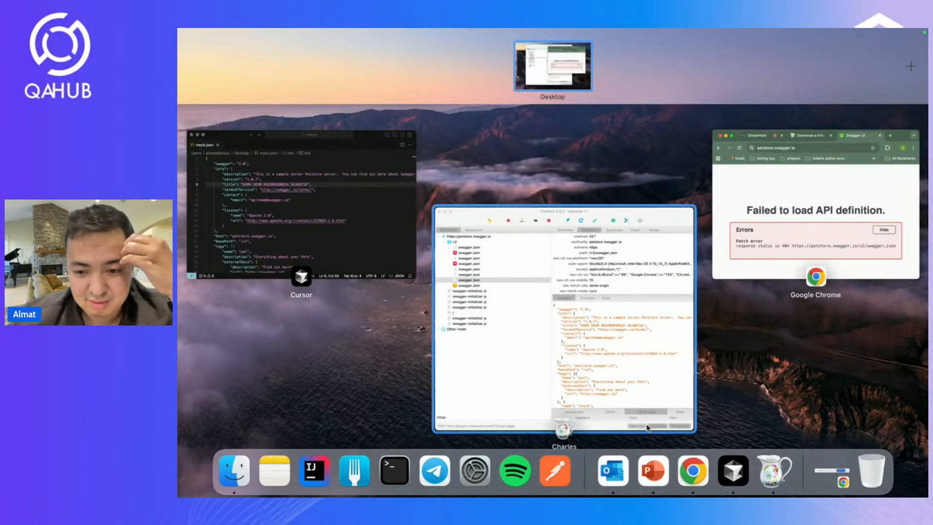
left_click(816, 214)
left_click(579, 77)
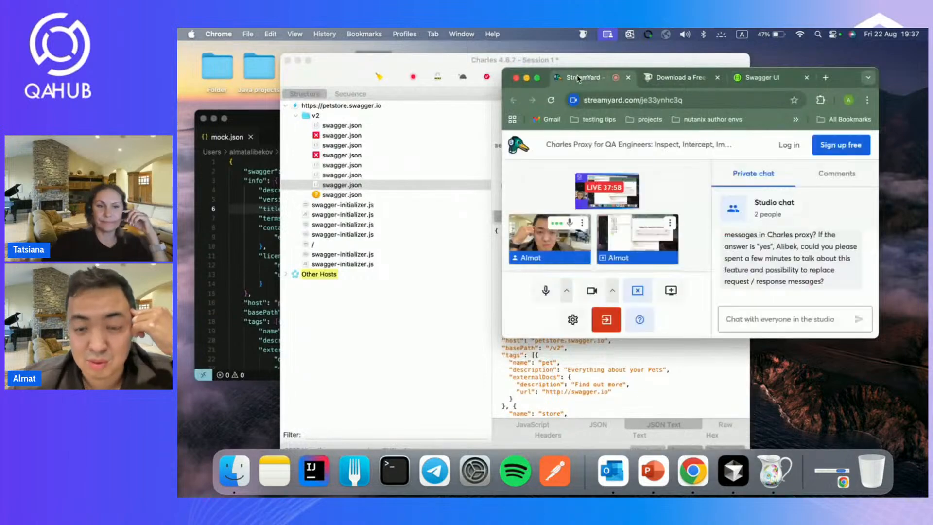
left_click(537, 78)
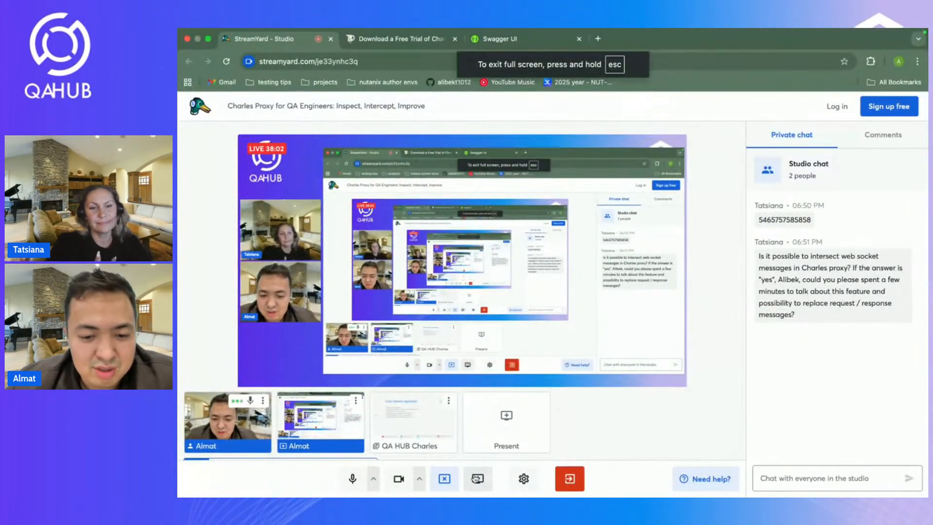
left_click(445, 479)
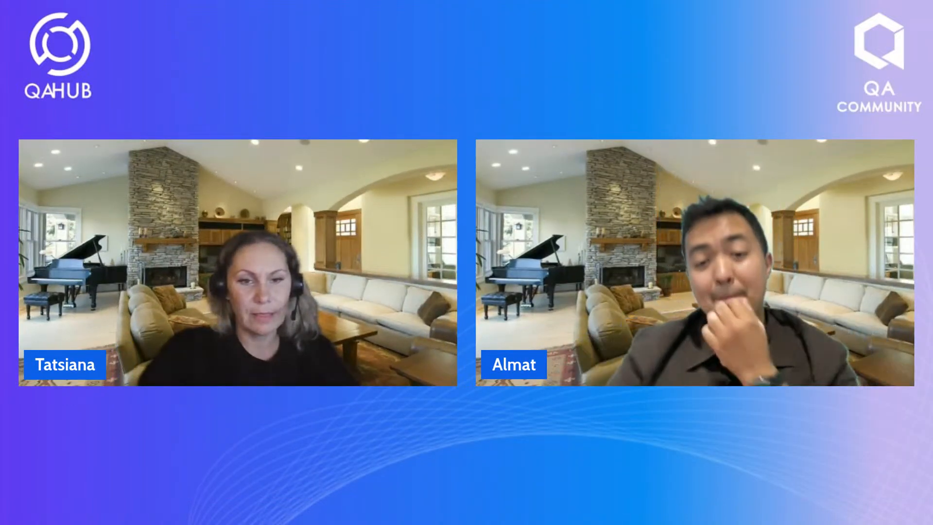